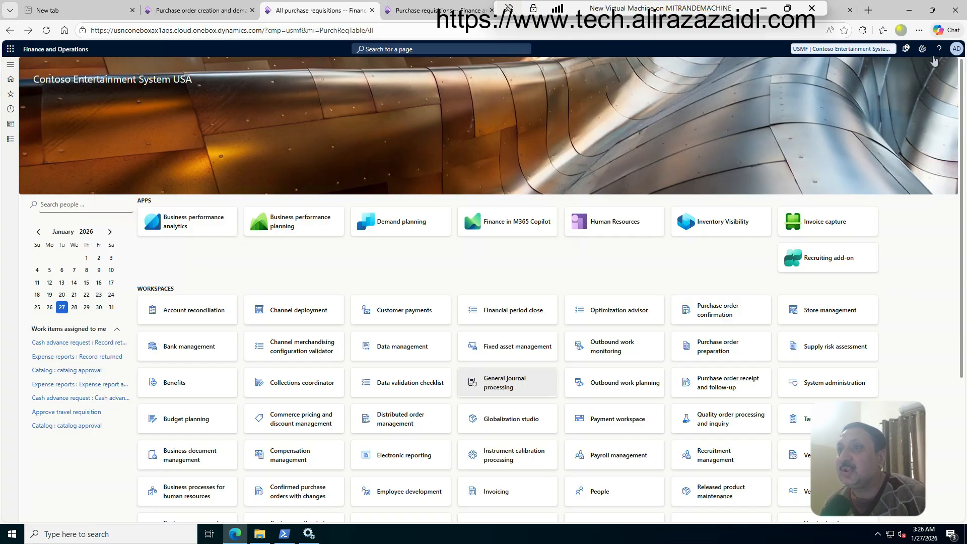
Step: View the installed product and platform version information, and close it
{"action": "left_click", "coordinate": [924, 50]}
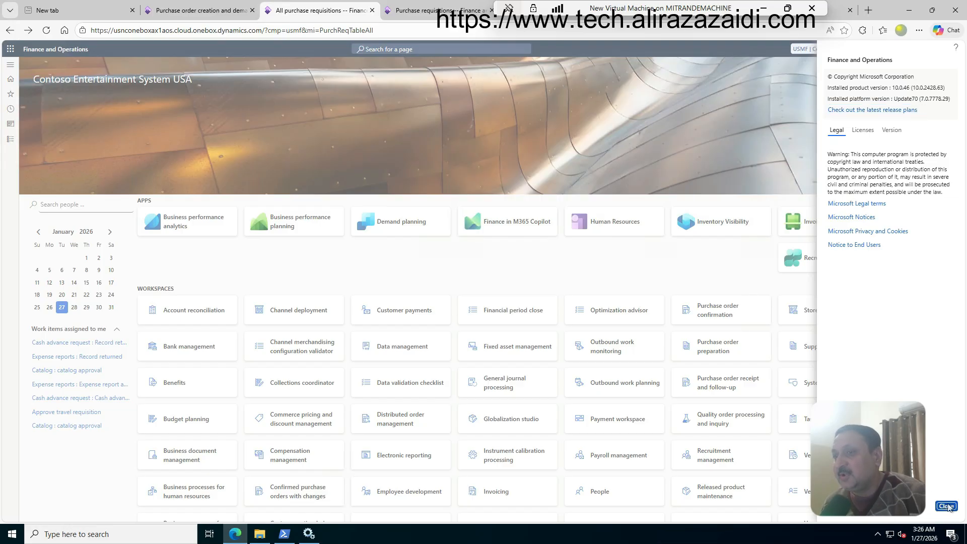
{"action": "left_click", "coordinate": [952, 506]}
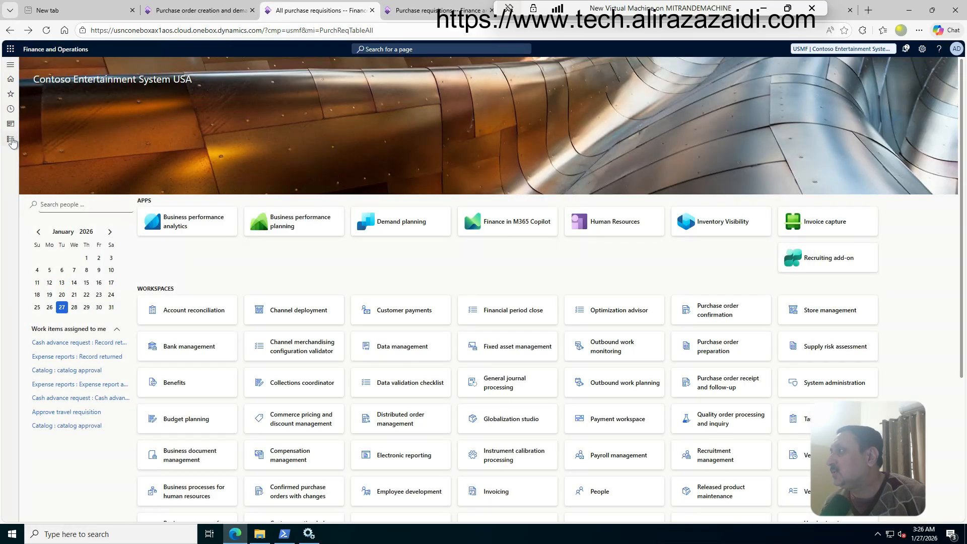
Step: Open the list of all purchase requisitions in the Procurement and sourcing module
{"action": "left_click", "coordinate": [11, 139]}
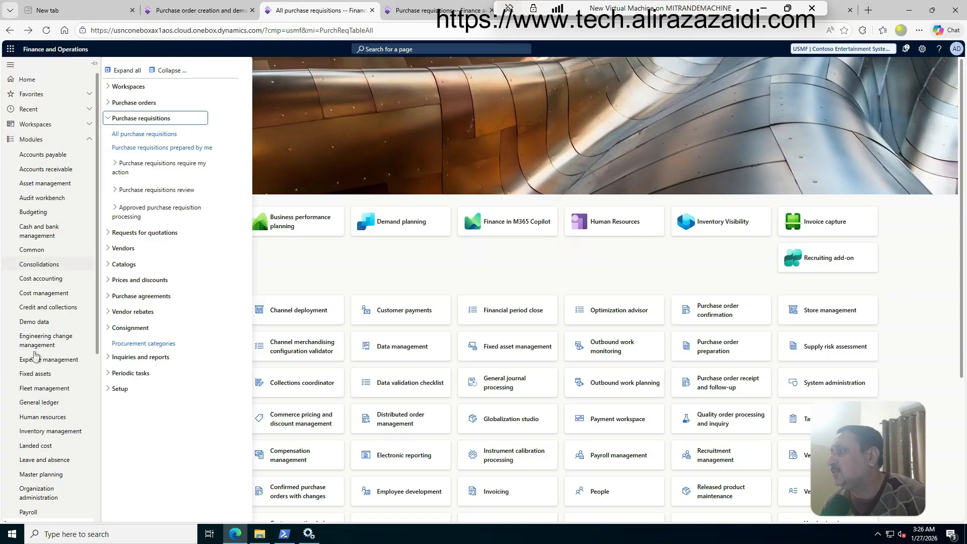
{"action": "scroll", "coordinate": [54, 448], "scroll_direction": "down", "scroll_amount": 1}
{"action": "scroll", "coordinate": [54, 448], "scroll_direction": "down", "scroll_amount": 4}
{"action": "scroll", "coordinate": [43, 287], "scroll_direction": "up", "scroll_amount": 2}
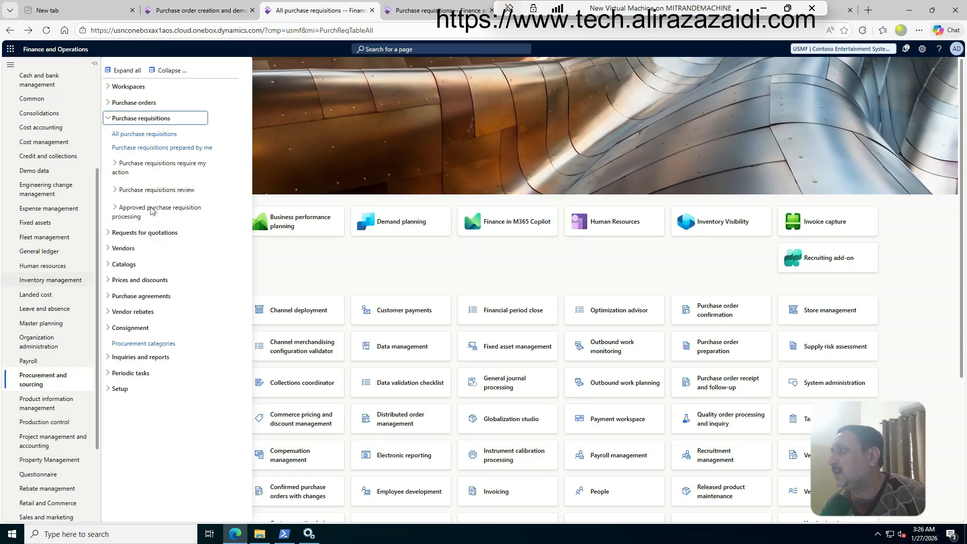
{"action": "left_click", "coordinate": [136, 135]}
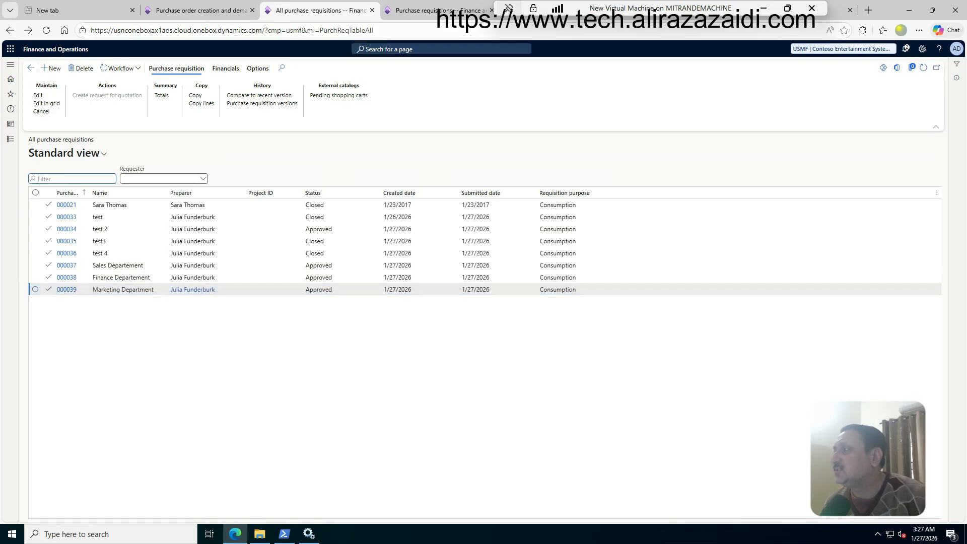
Step: Review the Marketing Department requisition's details, and return to the list to check the Finance and Sales department requisitions
{"action": "left_click", "coordinate": [39, 179]}
{"action": "left_click", "coordinate": [75, 292]}
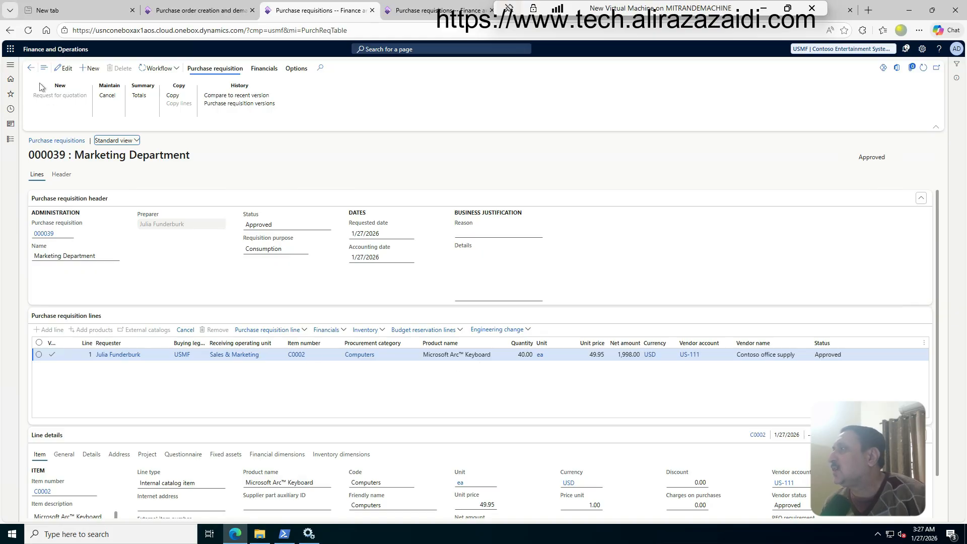
{"action": "left_click", "coordinate": [31, 68]}
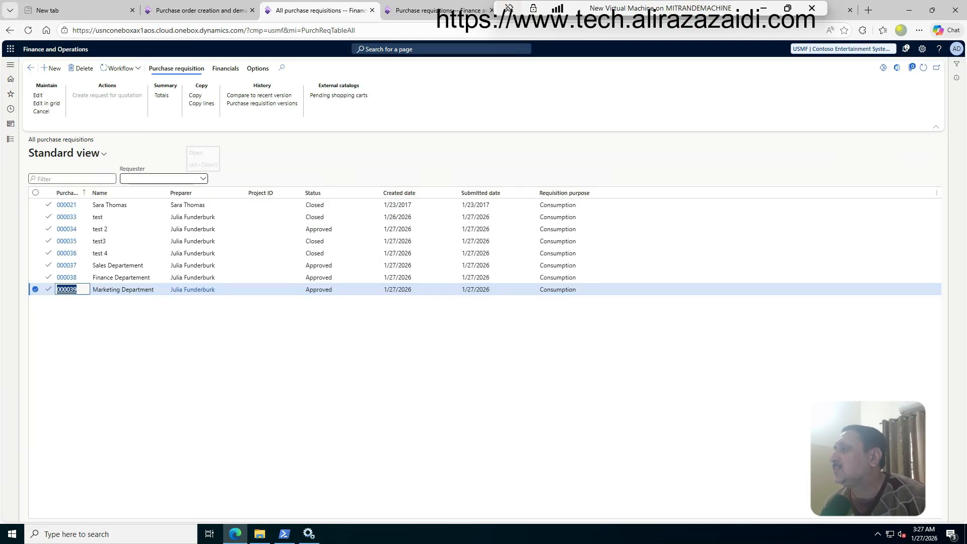
{"action": "left_click", "coordinate": [222, 278]}
{"action": "left_click", "coordinate": [221, 266]}
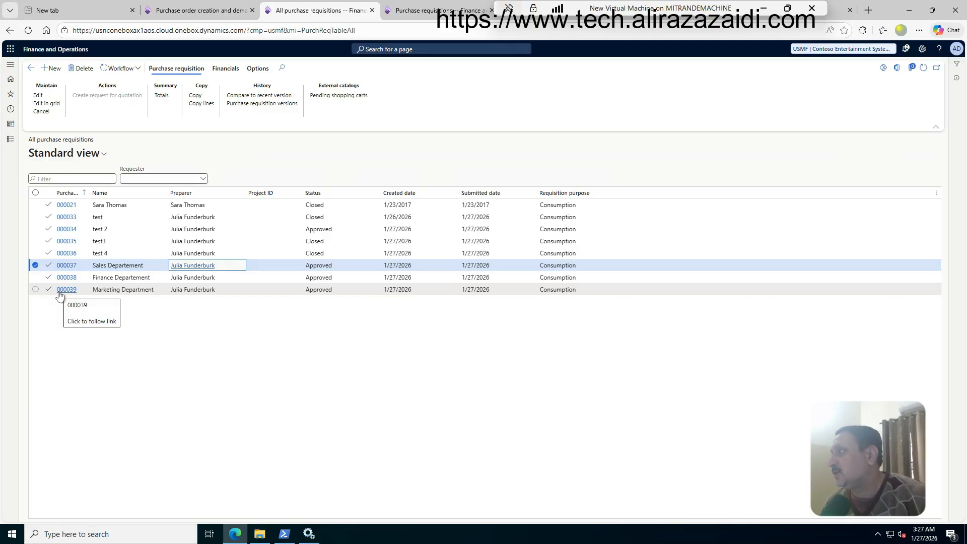
Step: Open the Demand Consolidation purchasing policy from the Procurement and sourcing policy setup
{"action": "left_click", "coordinate": [10, 139]}
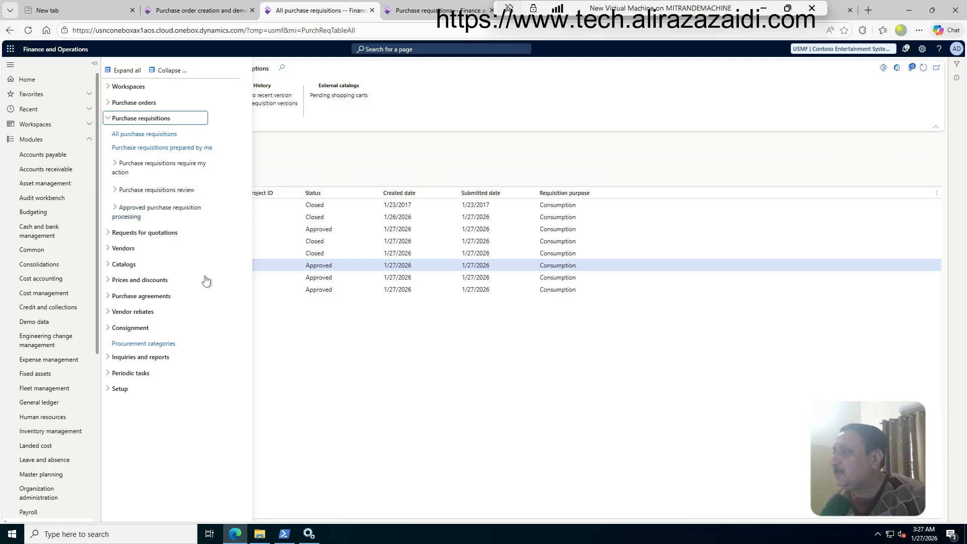
{"action": "scroll", "coordinate": [53, 447], "scroll_direction": "down", "scroll_amount": 4}
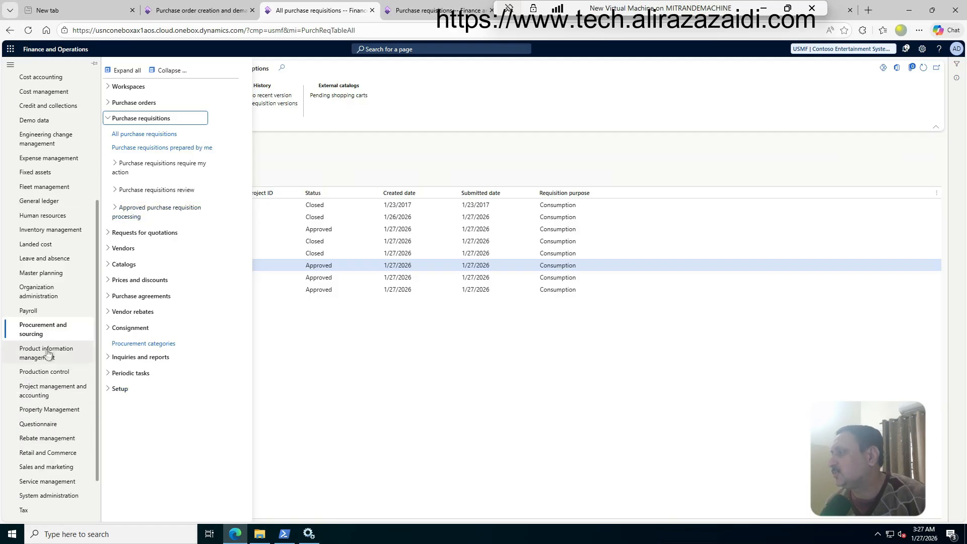
{"action": "left_click", "coordinate": [121, 391]}
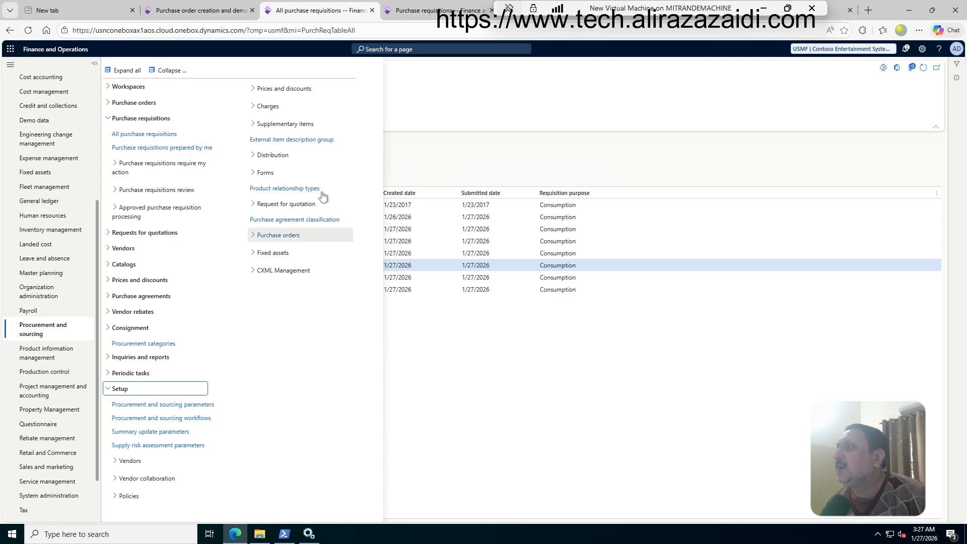
{"action": "left_click", "coordinate": [129, 496]}
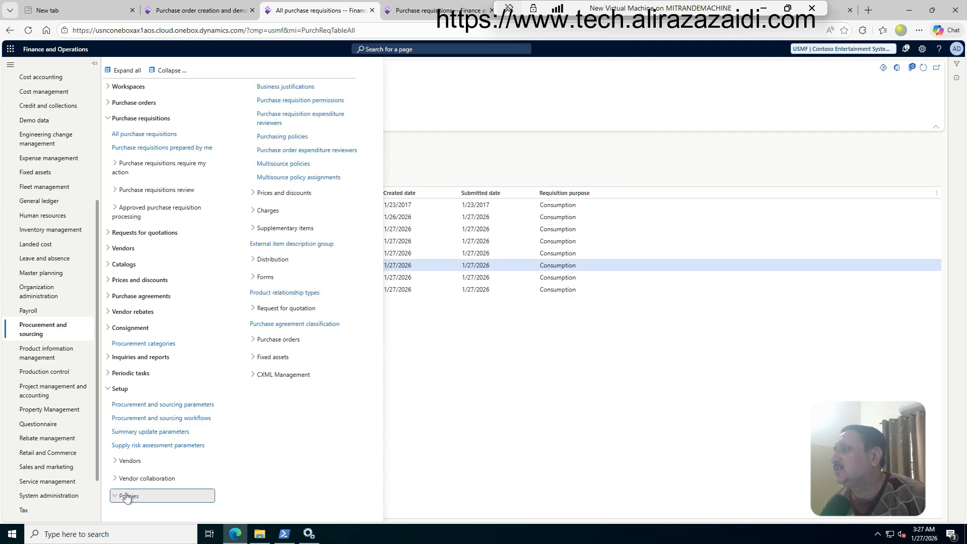
{"action": "left_click", "coordinate": [275, 136]}
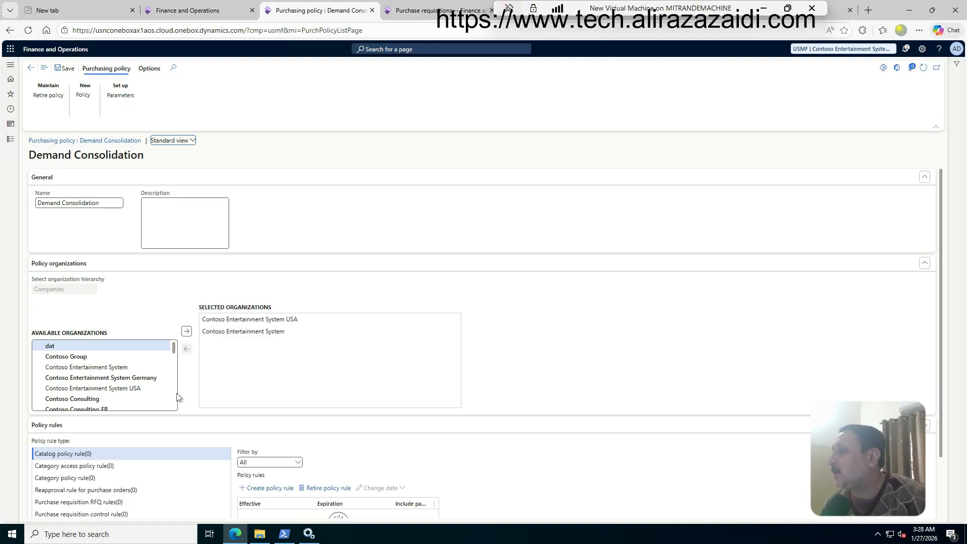
Step: Review the manual purchase order creation and demand consolidation settings in the policy's purchase order creation and demand consolidation rule
{"action": "scroll", "coordinate": [126, 398], "scroll_direction": "down", "scroll_amount": 6}
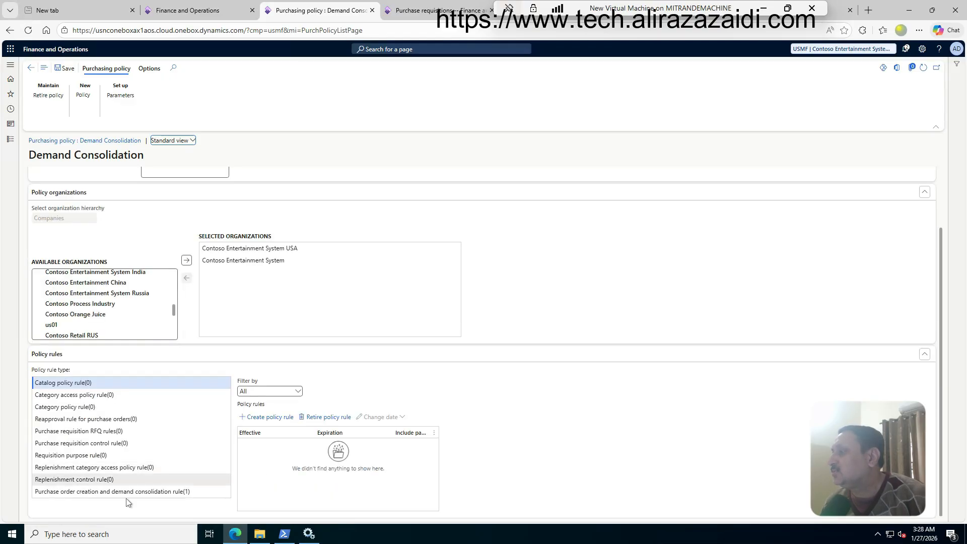
{"action": "left_click", "coordinate": [62, 493]}
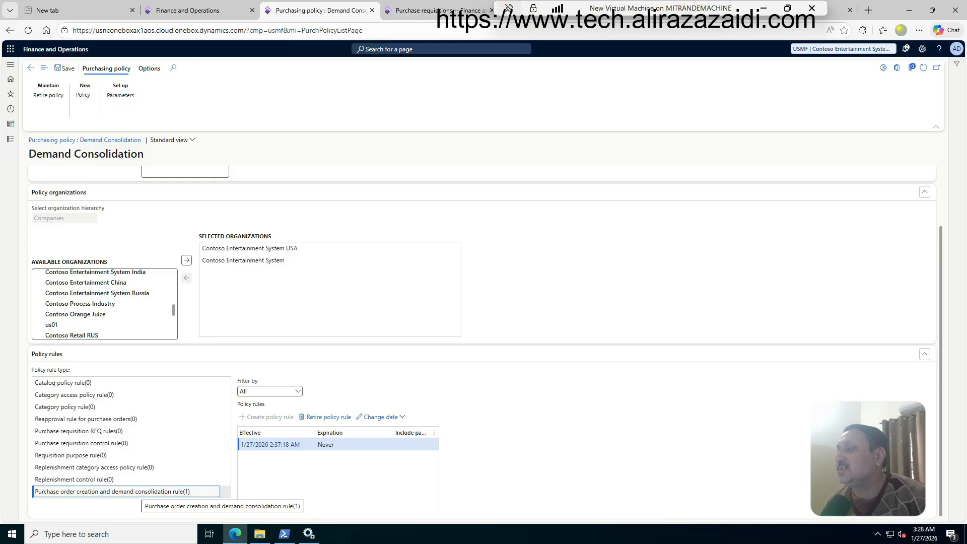
{"action": "left_click", "coordinate": [255, 450]}
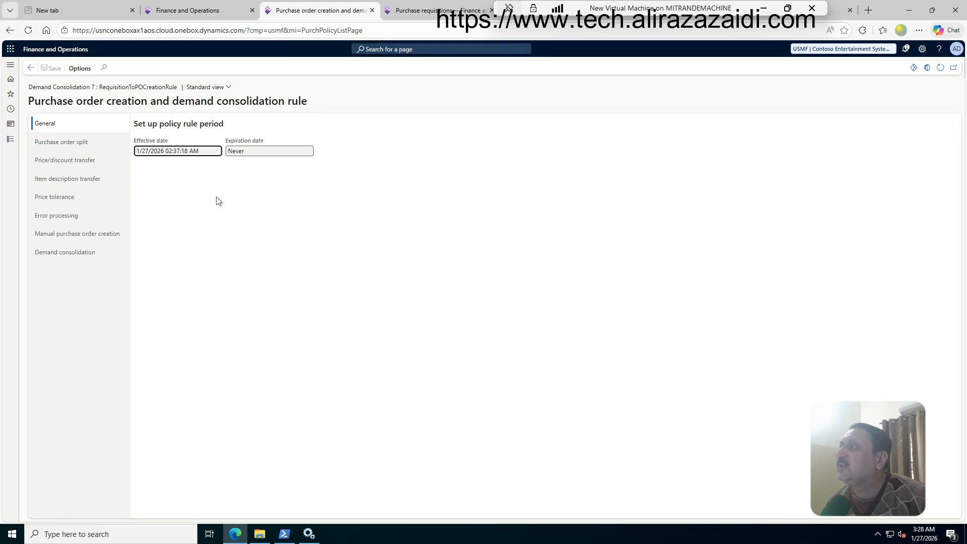
{"action": "left_click", "coordinate": [81, 239]}
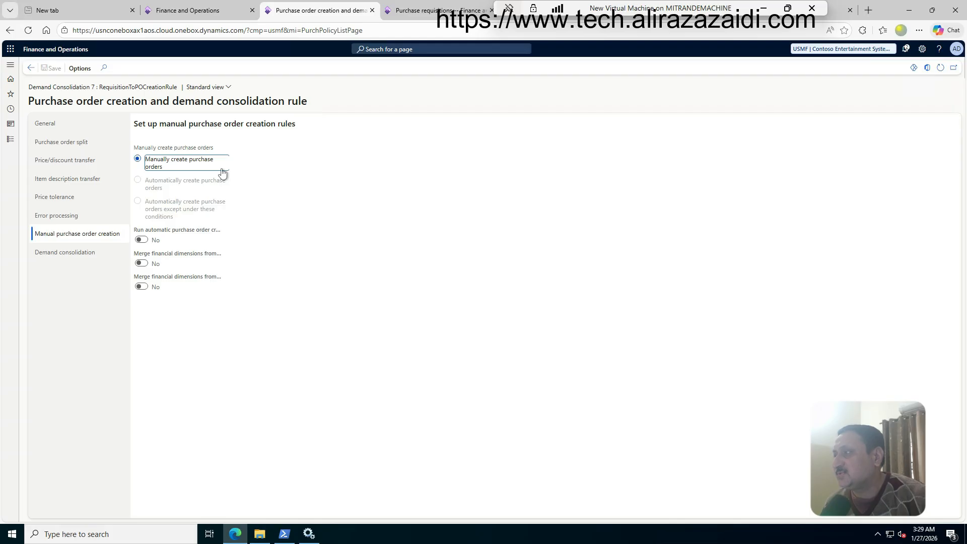
{"action": "left_click", "coordinate": [74, 254]}
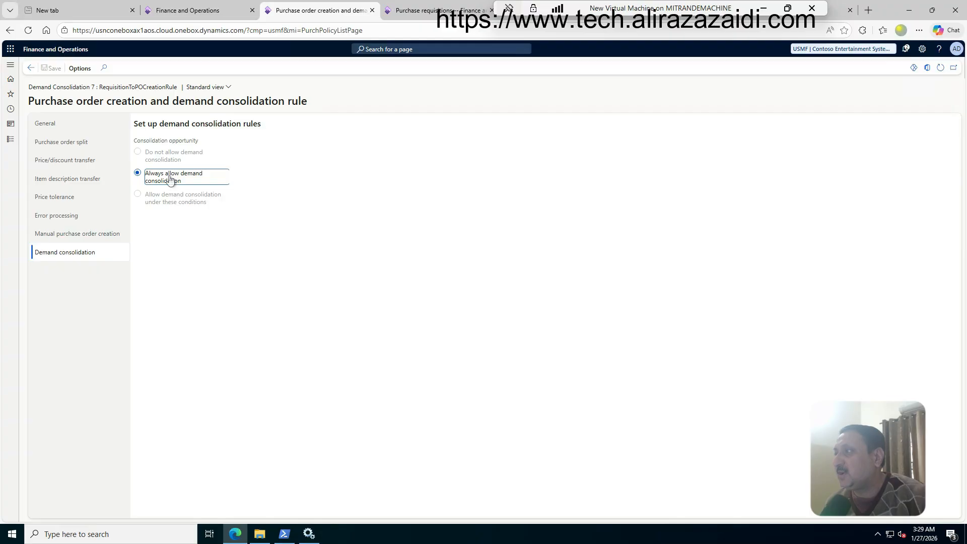
{"action": "left_click", "coordinate": [29, 71]}
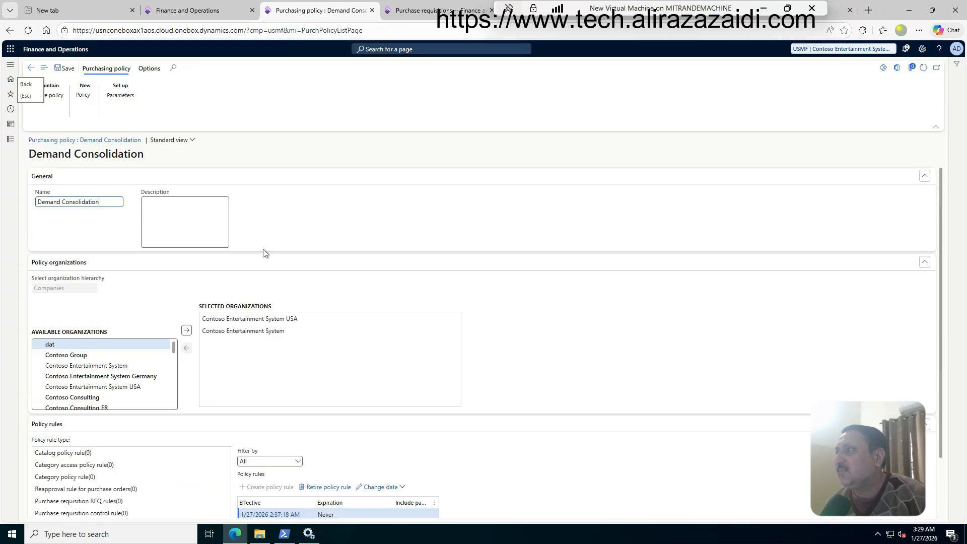
Step: Check the selected organizations and the name of the Demand Consolidation policy
{"action": "left_click_drag", "start_coordinate": [298, 318], "coordinate": [200, 315]}
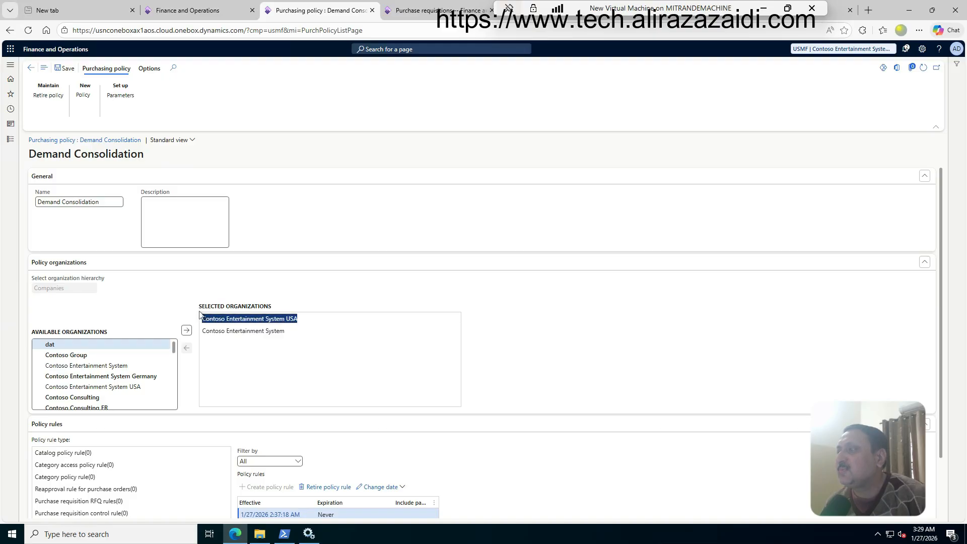
{"action": "left_click", "coordinate": [252, 370]}
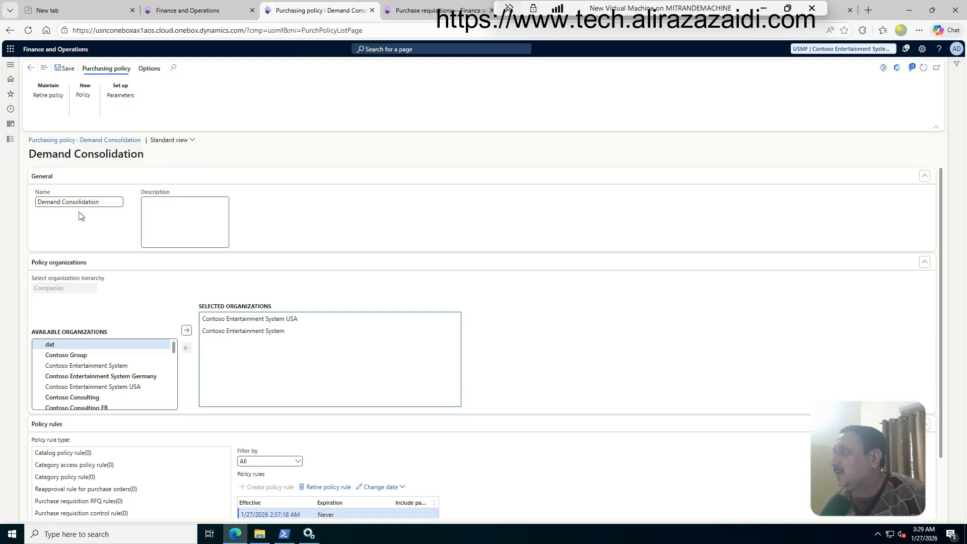
{"action": "left_click", "coordinate": [36, 204]}
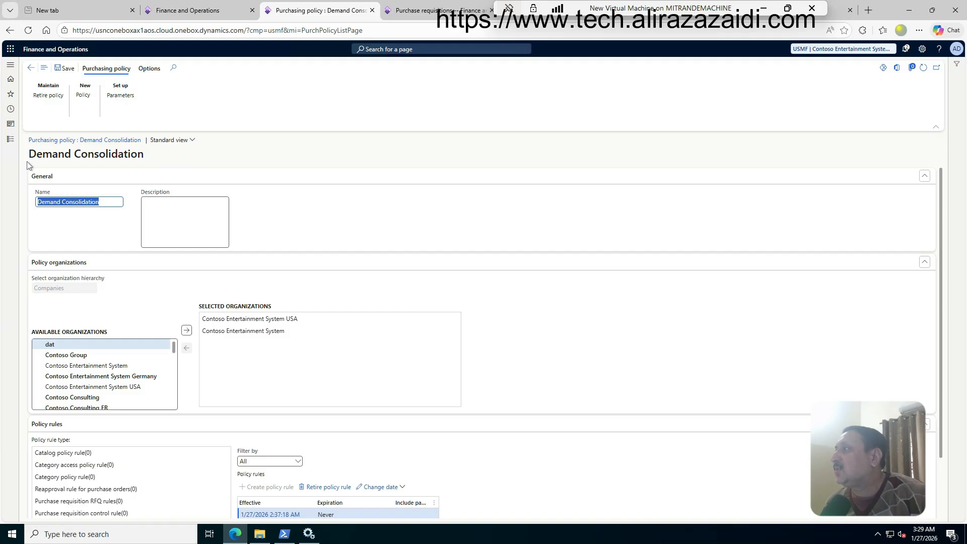
Step: Open the Consolidation opportunities page under approved purchase requisition processing
{"action": "left_click", "coordinate": [12, 141]}
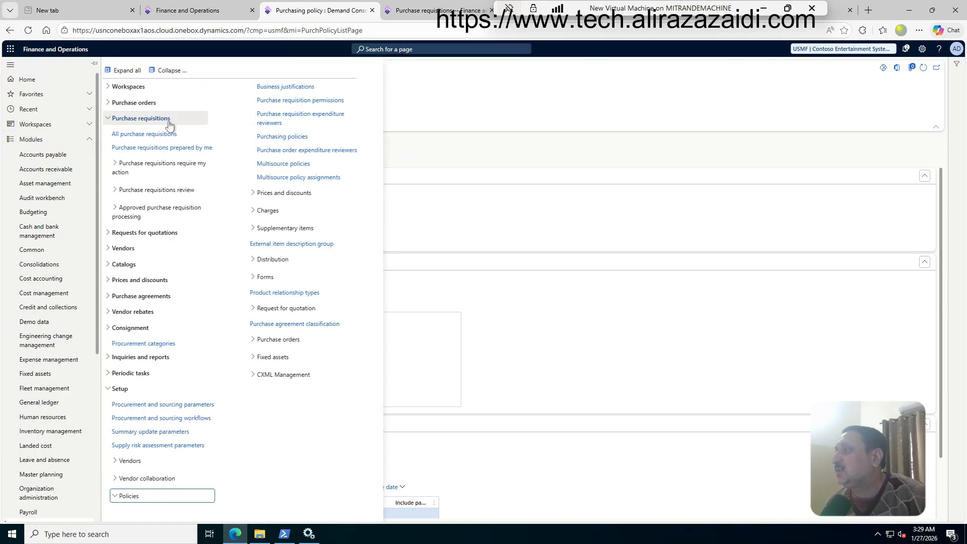
{"action": "scroll", "coordinate": [31, 485], "scroll_direction": "down", "scroll_amount": 3}
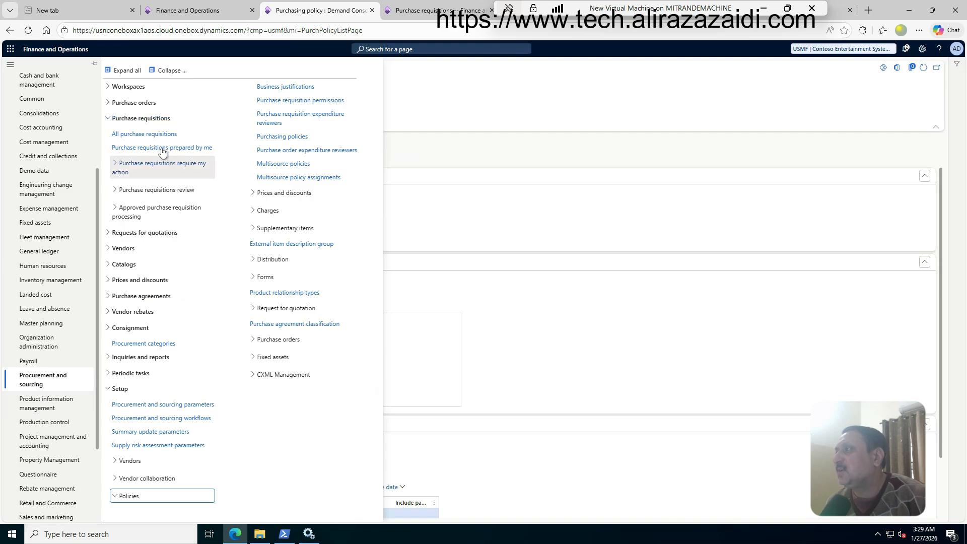
{"action": "left_click", "coordinate": [157, 215]}
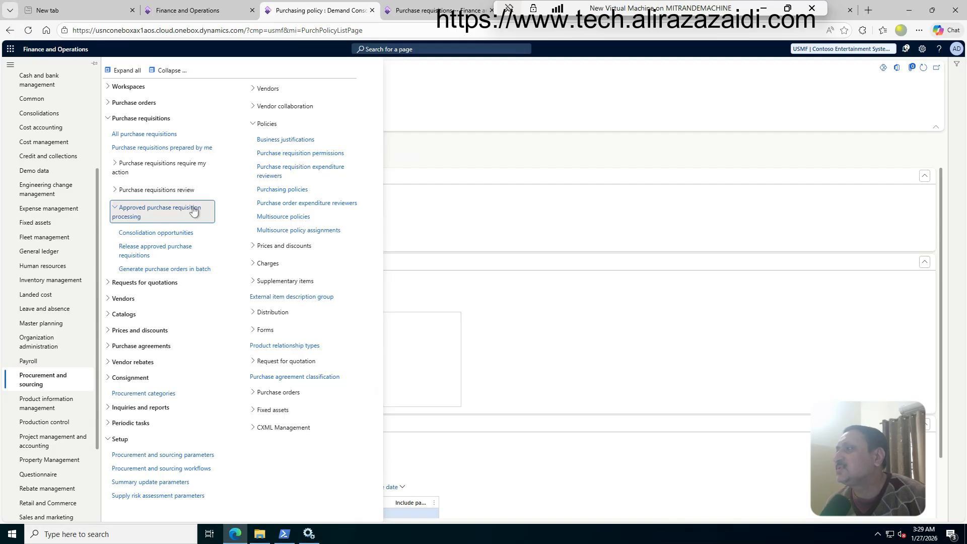
{"action": "left_click", "coordinate": [153, 233]}
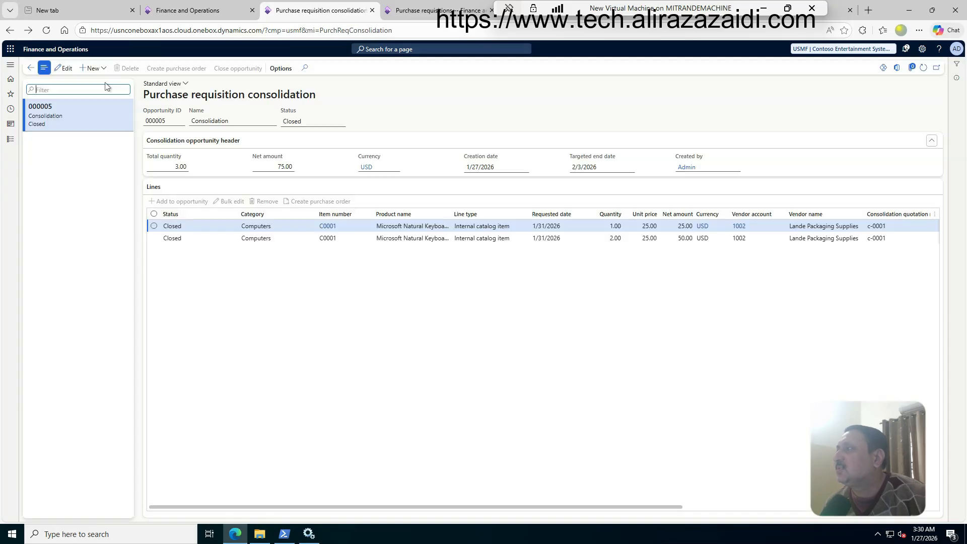
Step: Create a consolidation opportunity named "Keyboard Consolidation"
{"action": "key", "text": "alt+n"}
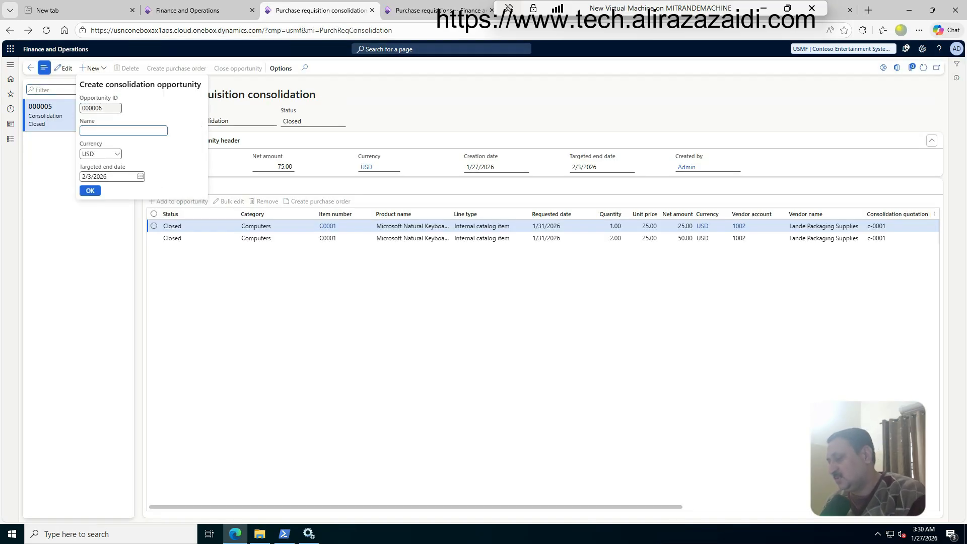
{"action": "type", "text": "Keyboard R"}
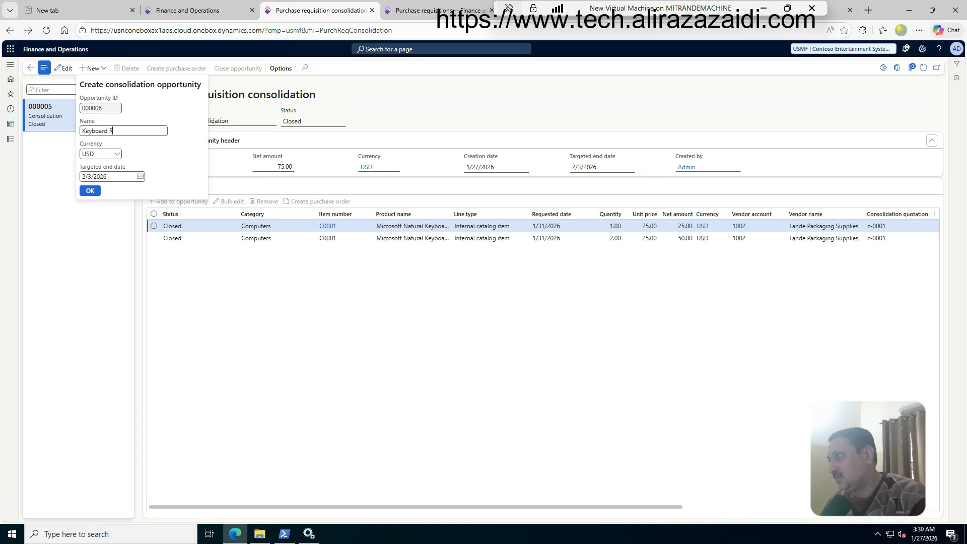
{"action": "type", "text": "eq"}
{"action": "type", "text": "tion"}
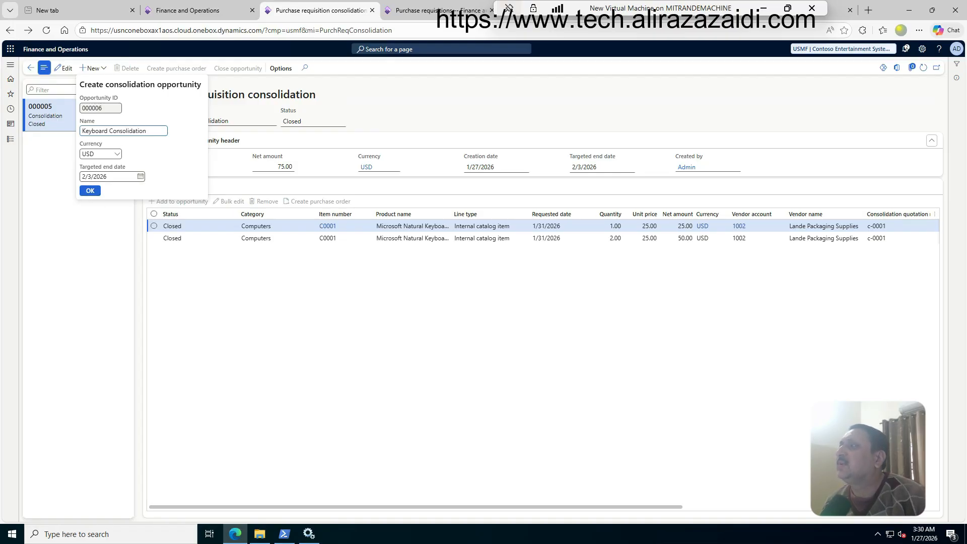
{"action": "mouse_move", "coordinate": [101, 154]}
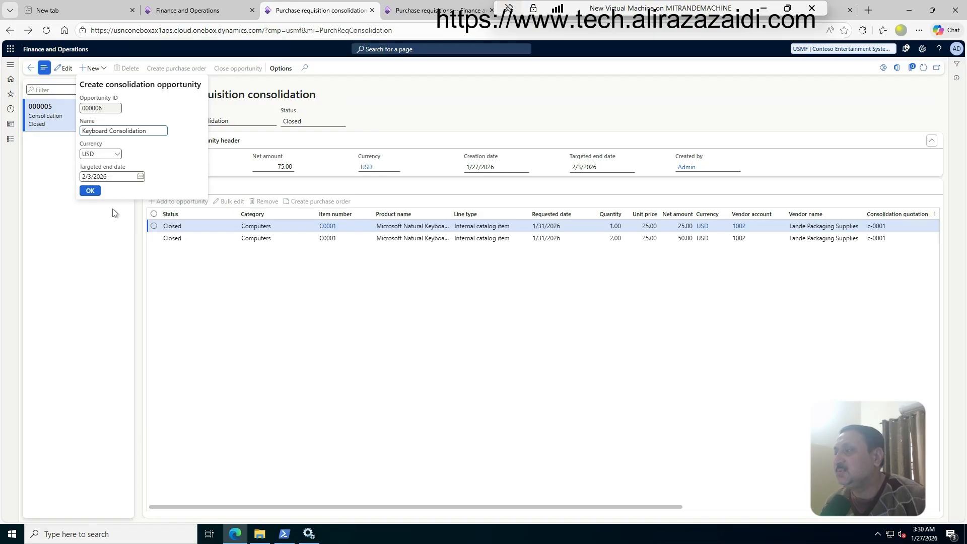
{"action": "left_click", "coordinate": [92, 192]}
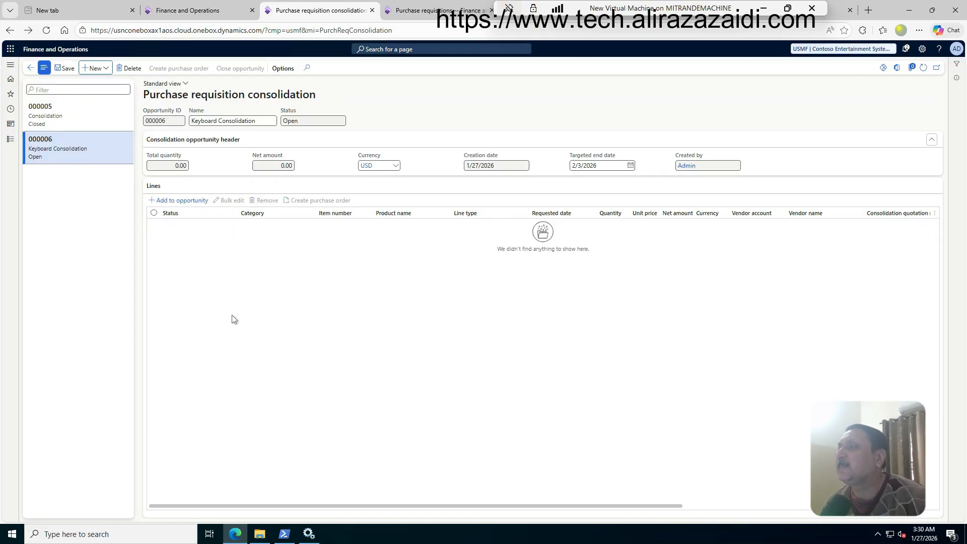
Step: Add all three approved keyboard requisition lines to the Keyboard Consolidation opportunity
{"action": "left_click", "coordinate": [180, 200]}
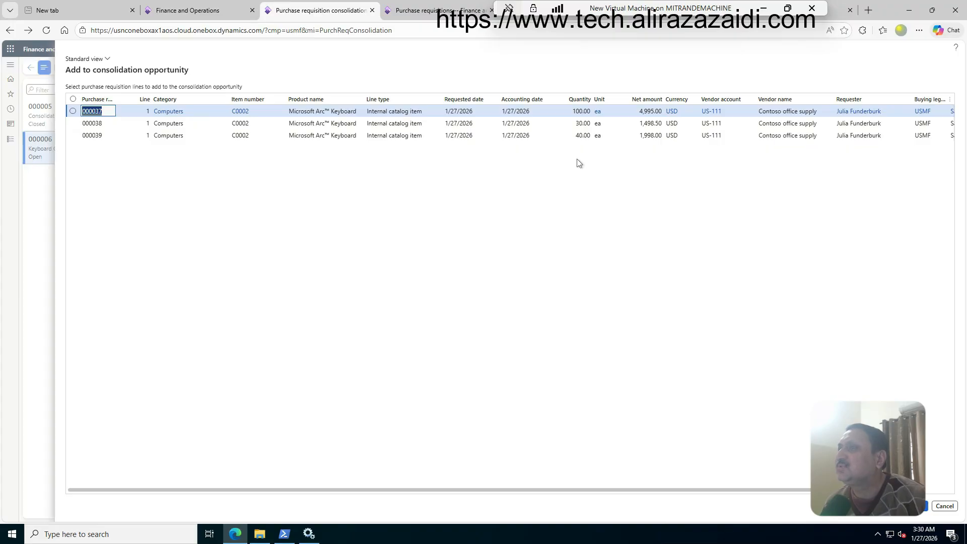
{"action": "left_click", "coordinate": [580, 111]}
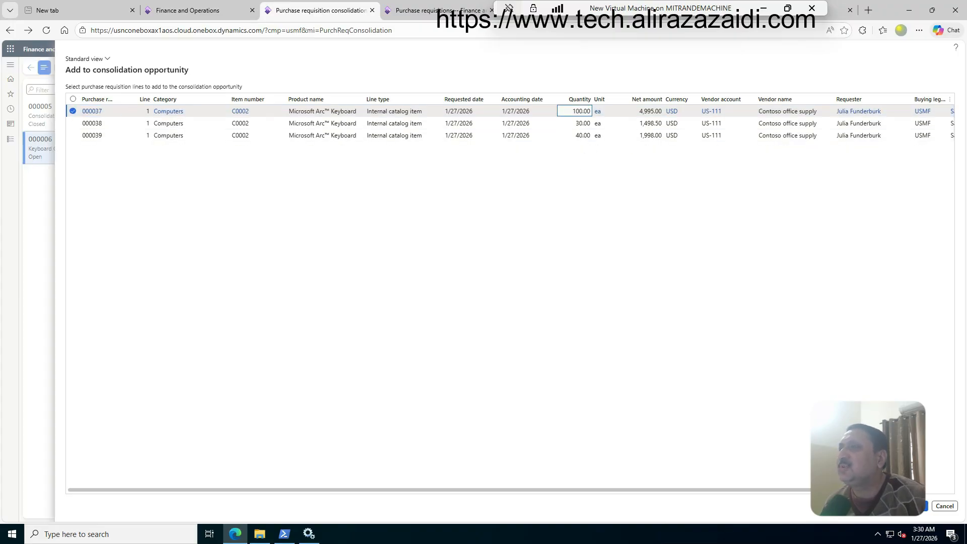
{"action": "left_click", "coordinate": [579, 124]}
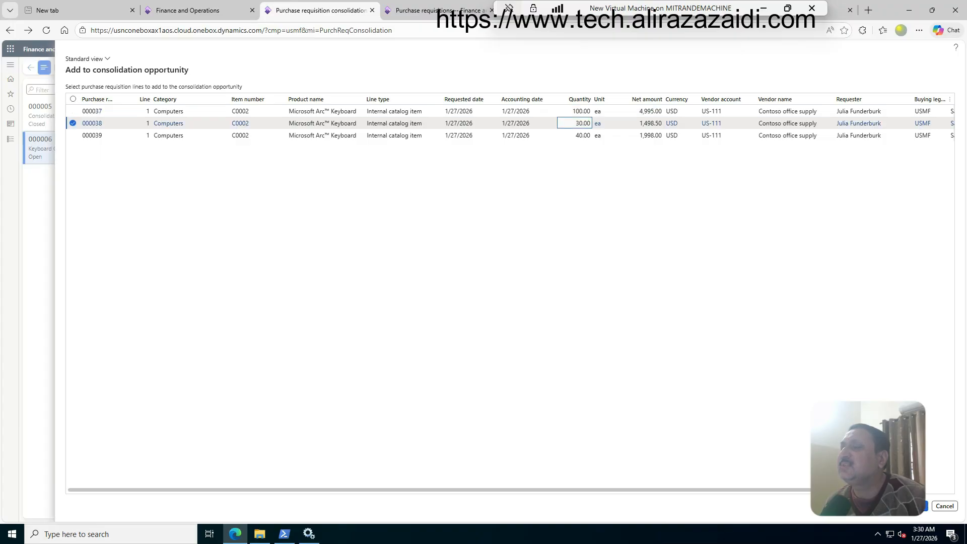
{"action": "left_click", "coordinate": [579, 135]}
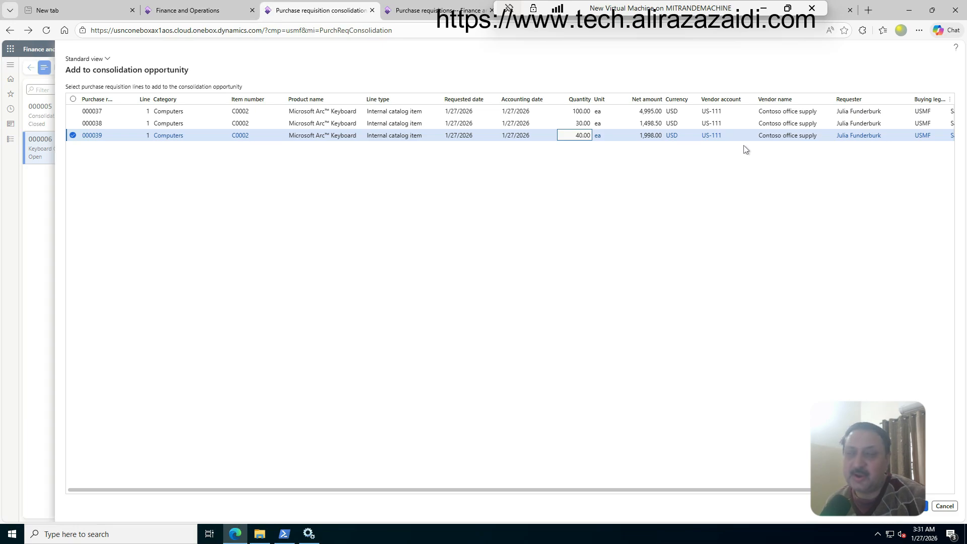
{"action": "left_click", "coordinate": [74, 99]}
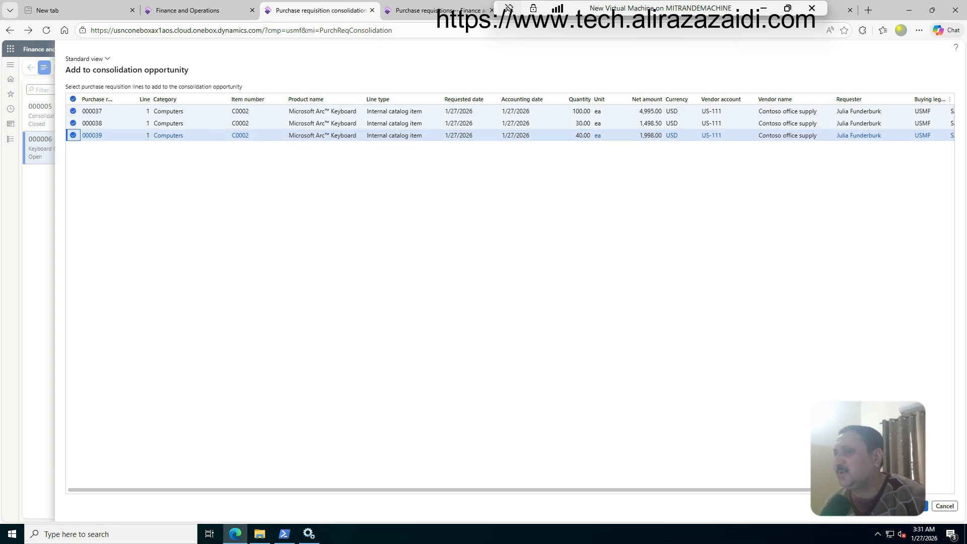
{"action": "left_click", "coordinate": [926, 506]}
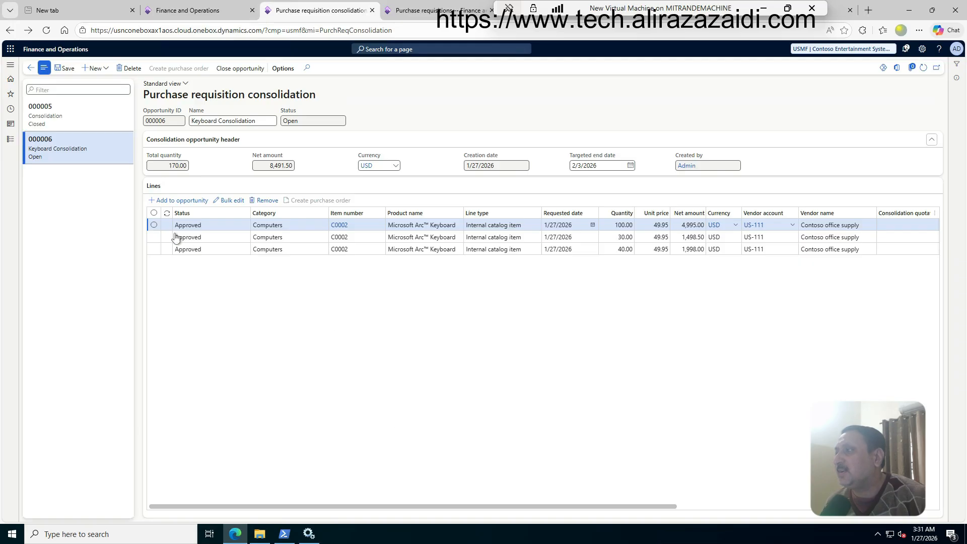
Step: Start a bulk edit of all the opportunity lines and set the requested date to 1/31/2026
{"action": "left_click", "coordinate": [154, 213]}
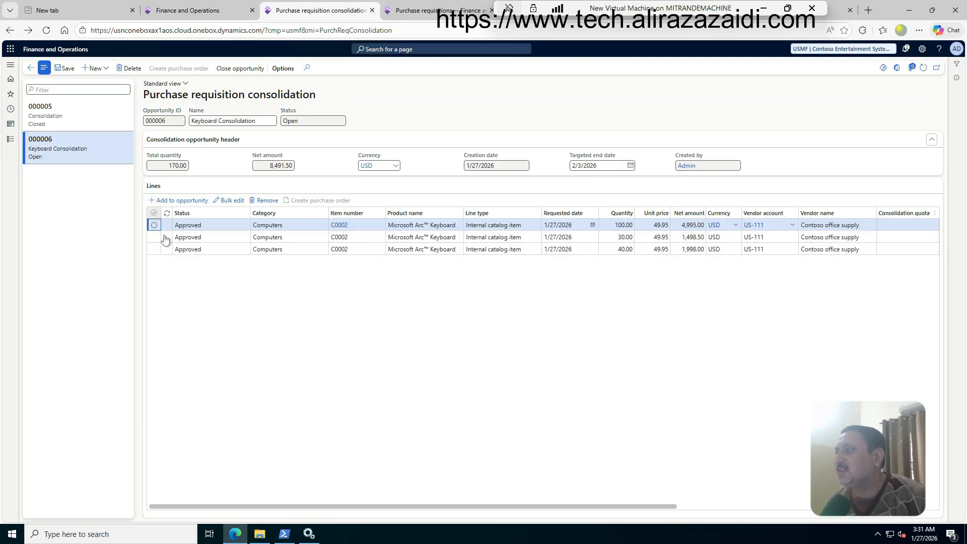
{"action": "left_click", "coordinate": [221, 202]}
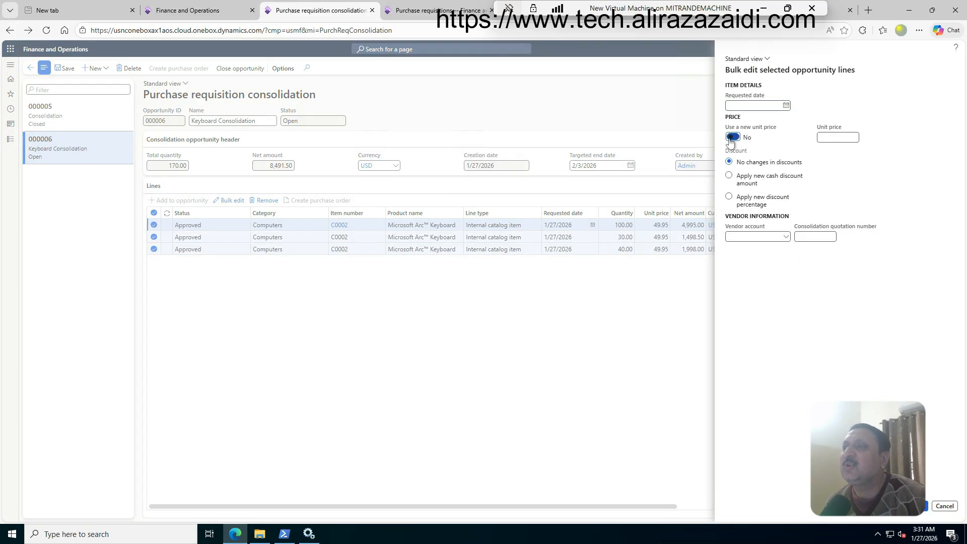
{"action": "left_click", "coordinate": [732, 138]}
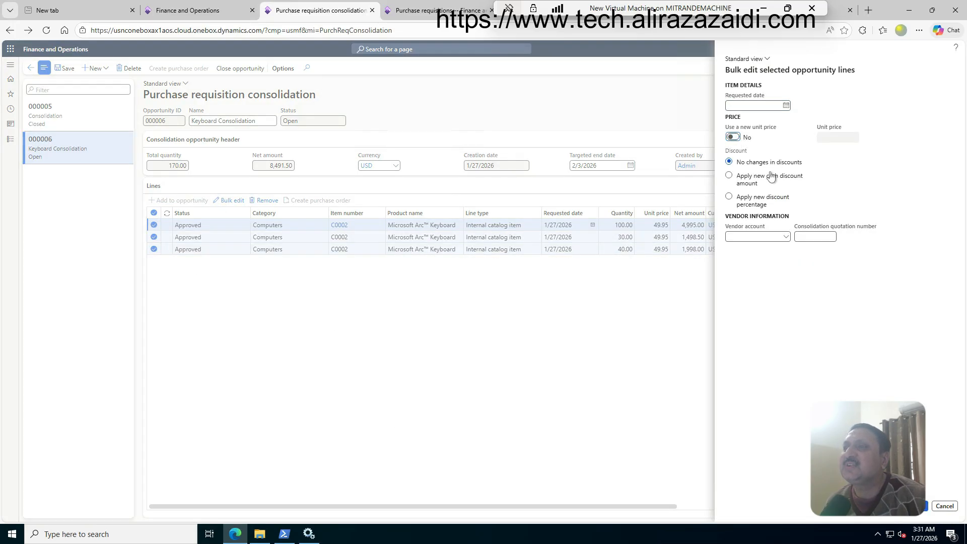
{"action": "left_click", "coordinate": [735, 186]}
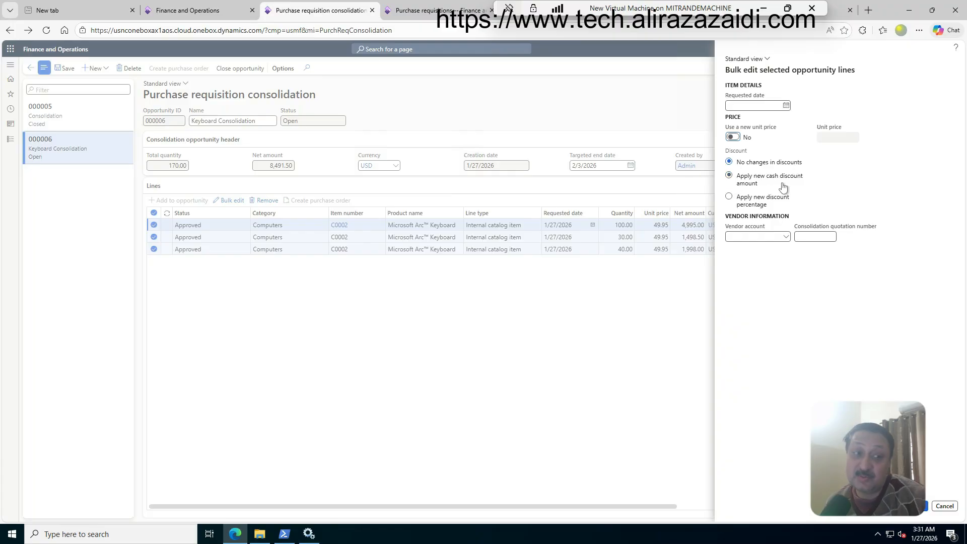
{"action": "left_click", "coordinate": [762, 201]}
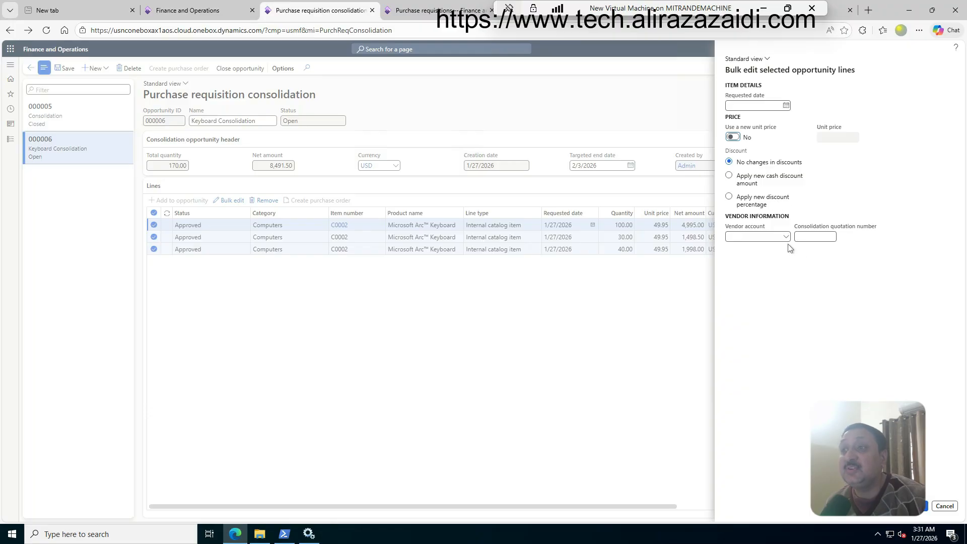
{"action": "left_click", "coordinate": [786, 106]}
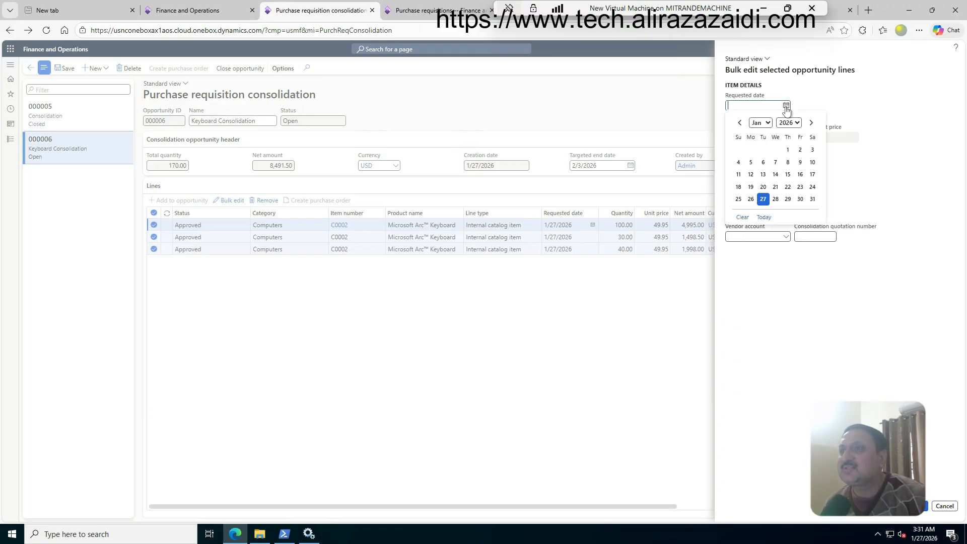
{"action": "left_click", "coordinate": [813, 199]}
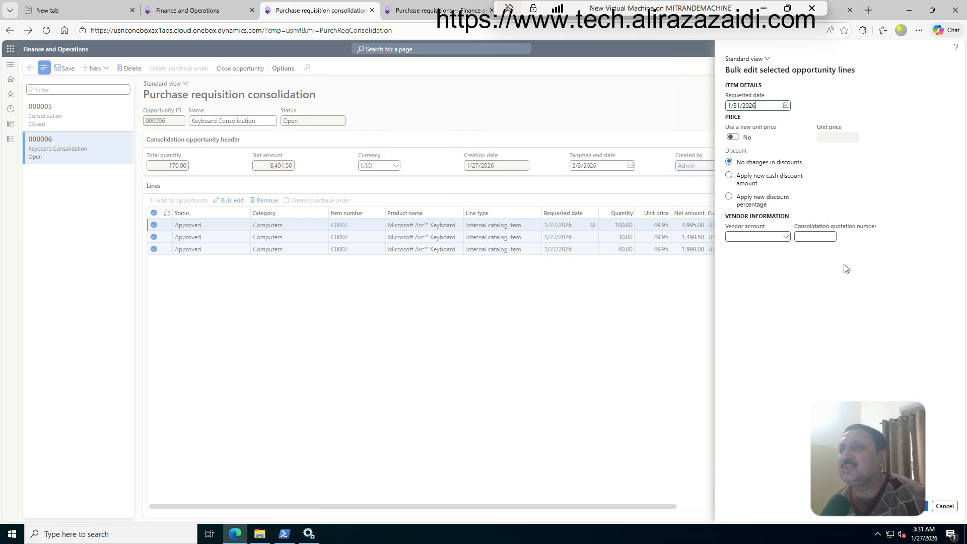
Step: Enable a new unit price for the selected lines and set it to 29
{"action": "left_click", "coordinate": [735, 138]}
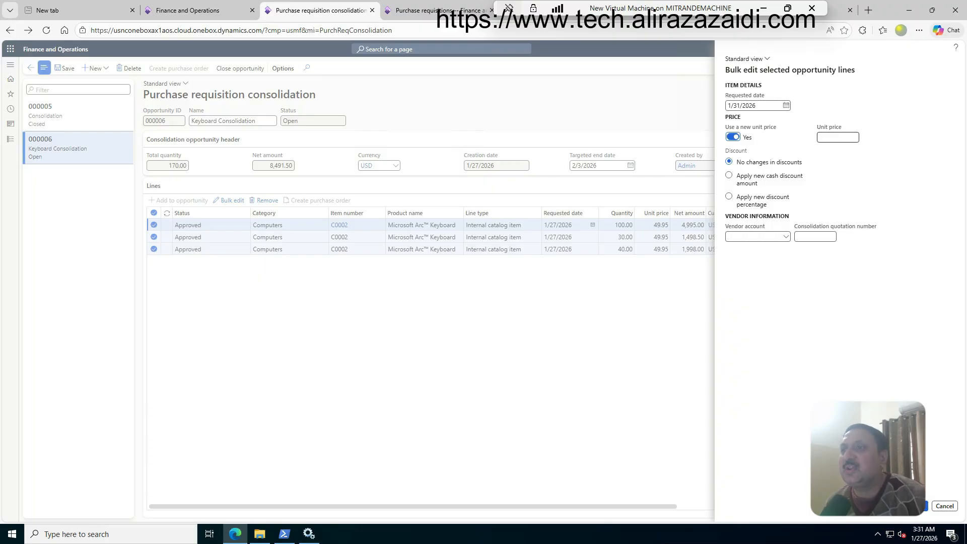
{"action": "left_click", "coordinate": [838, 138]}
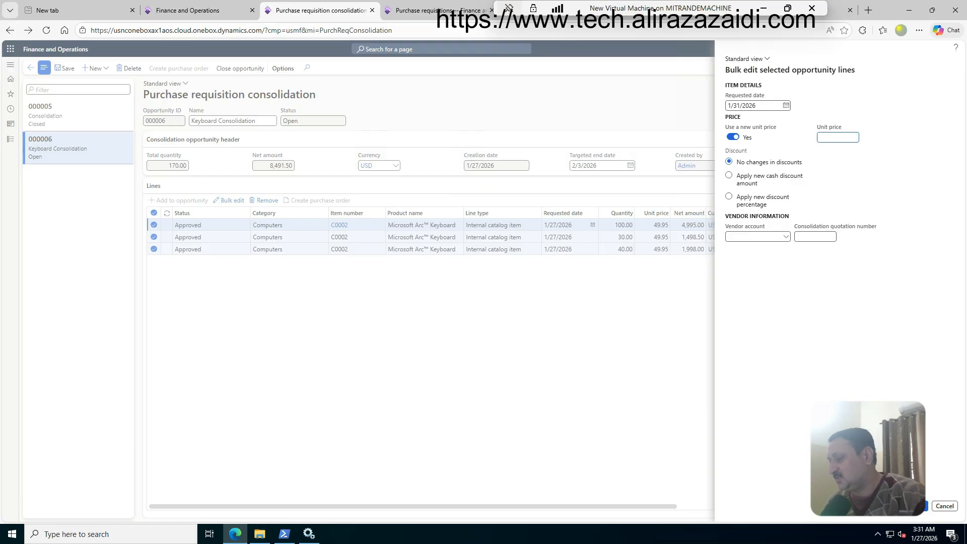
{"action": "type", "text": "29"}
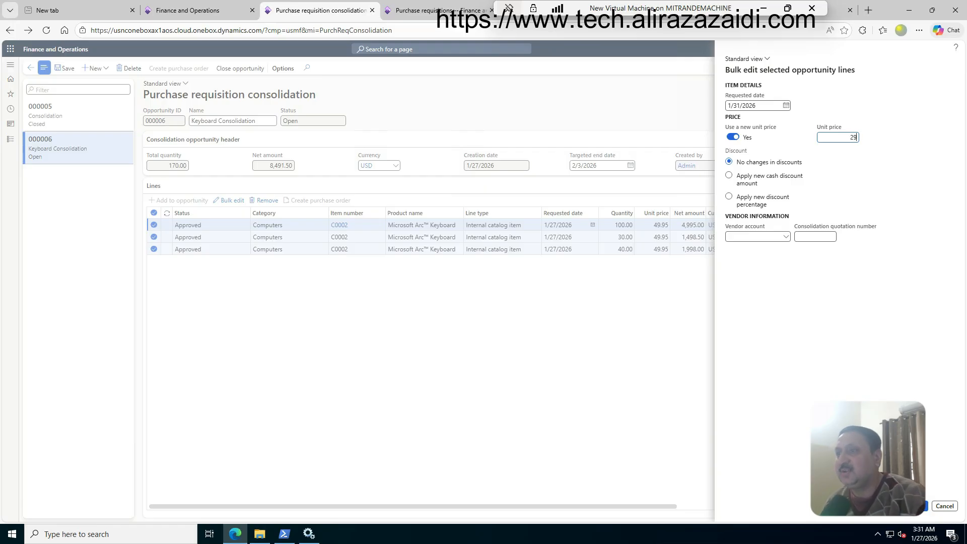
Step: Assign the vendor Ade Supply Company with consolidation quotation number C-0002, and apply the bulk edit to the lines
{"action": "left_click", "coordinate": [788, 239]}
{"action": "left_click", "coordinate": [788, 237]}
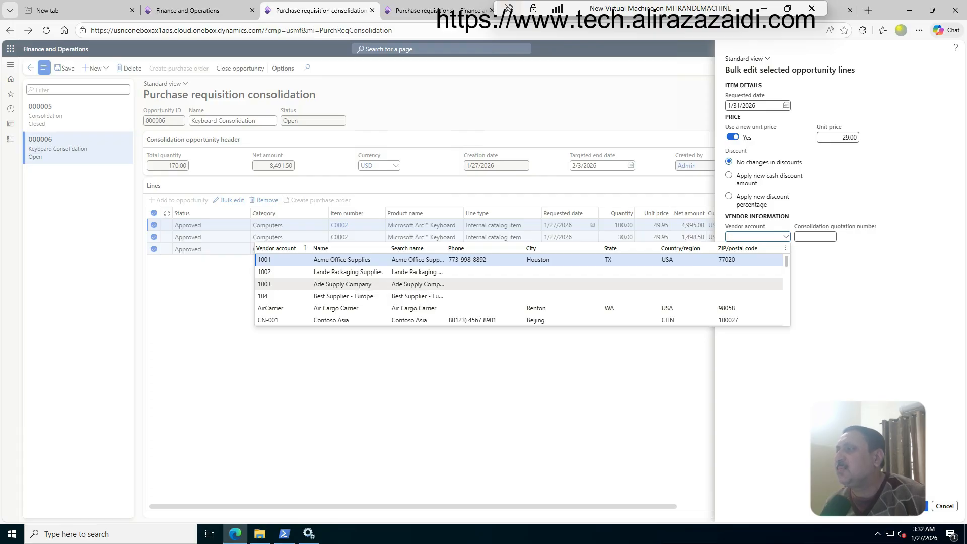
{"action": "left_click", "coordinate": [357, 284]}
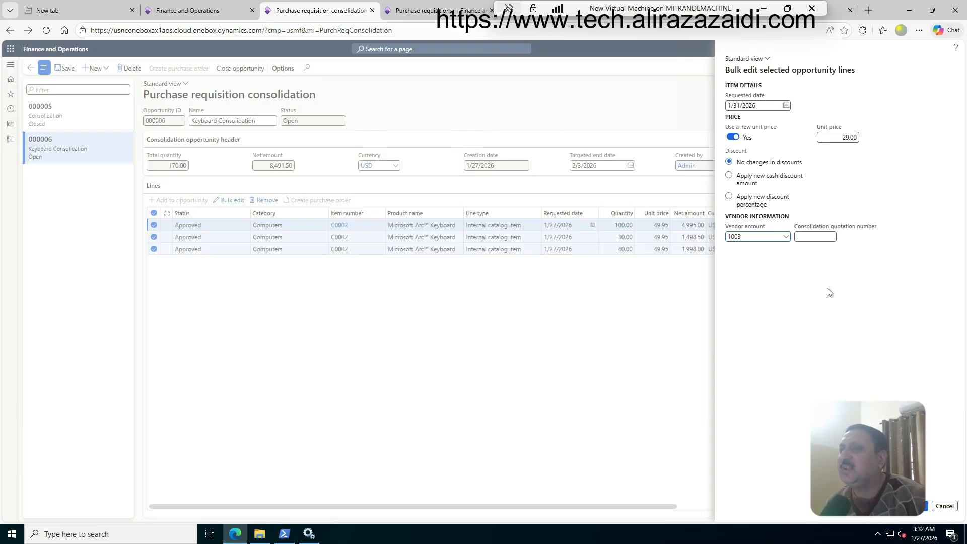
{"action": "left_click", "coordinate": [816, 236]}
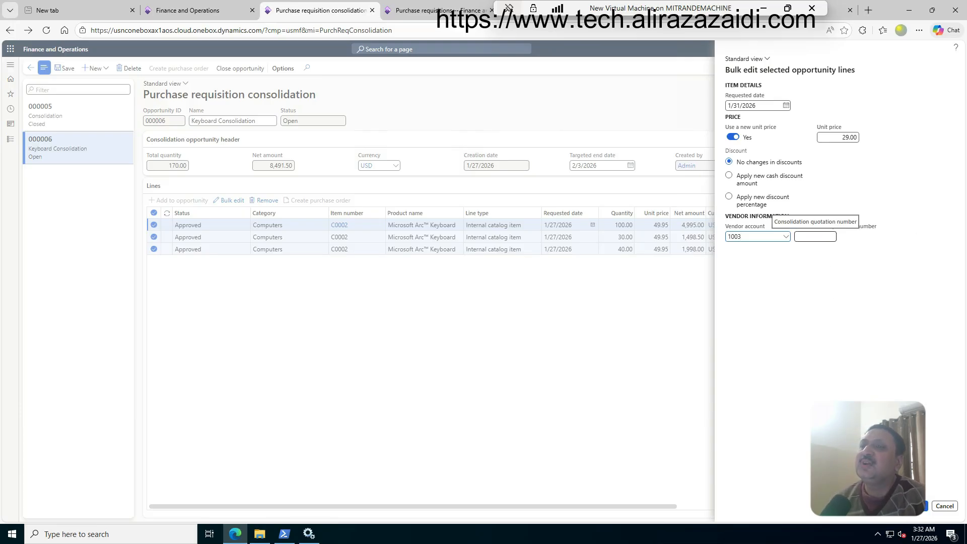
{"action": "key", "text": "Tab"}
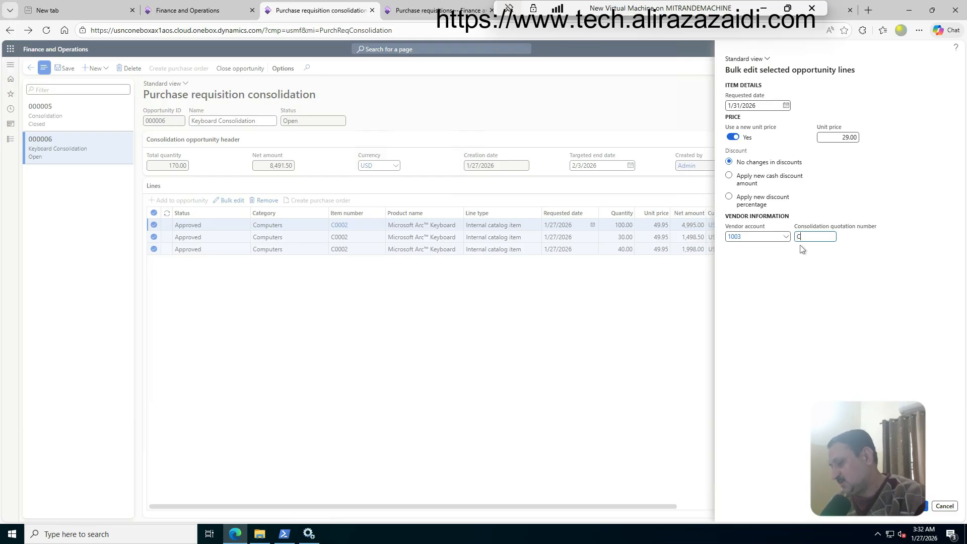
{"action": "type", "text": "C-0002"}
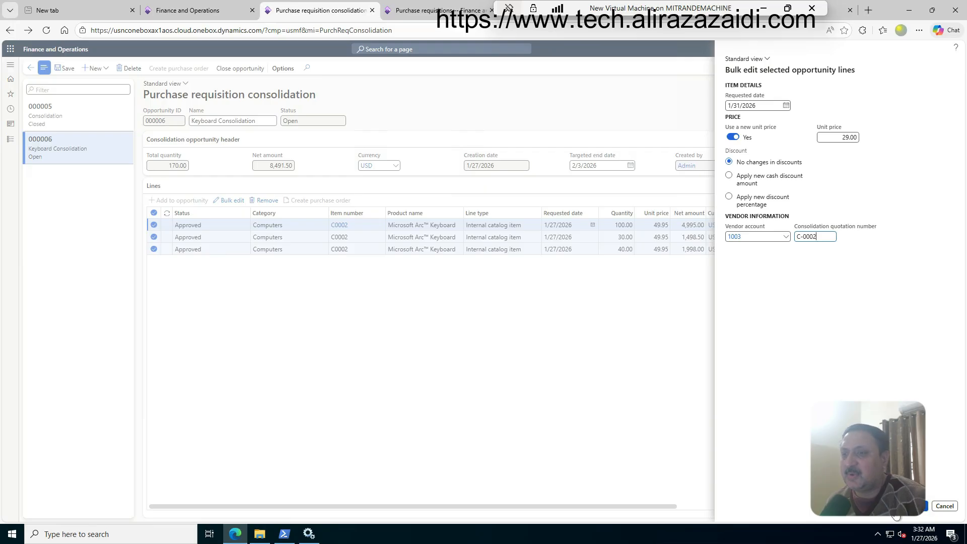
{"action": "left_click", "coordinate": [922, 506]}
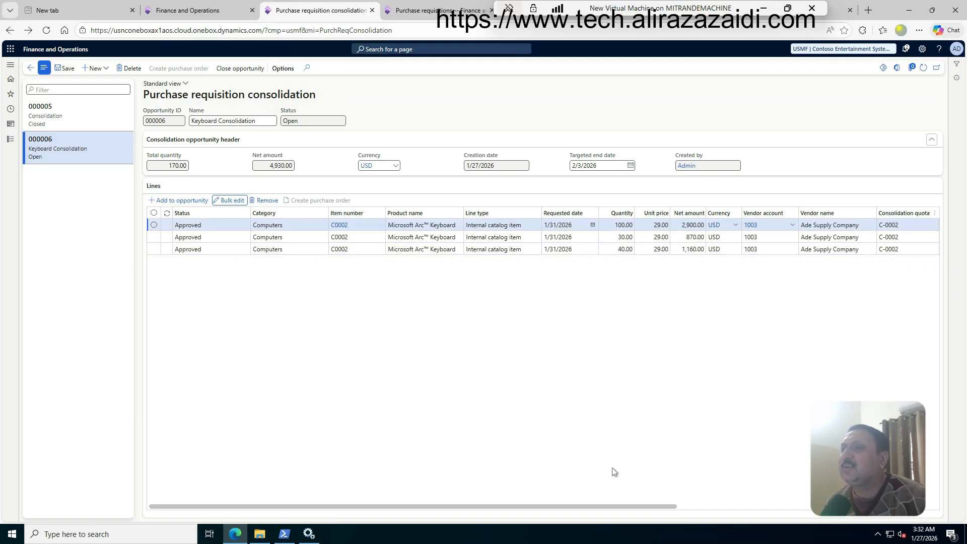
Step: Check the updated opportunity lines and close the Keyboard Consolidation opportunity
{"action": "left_click_drag", "start_coordinate": [605, 509], "coordinate": [786, 511]}
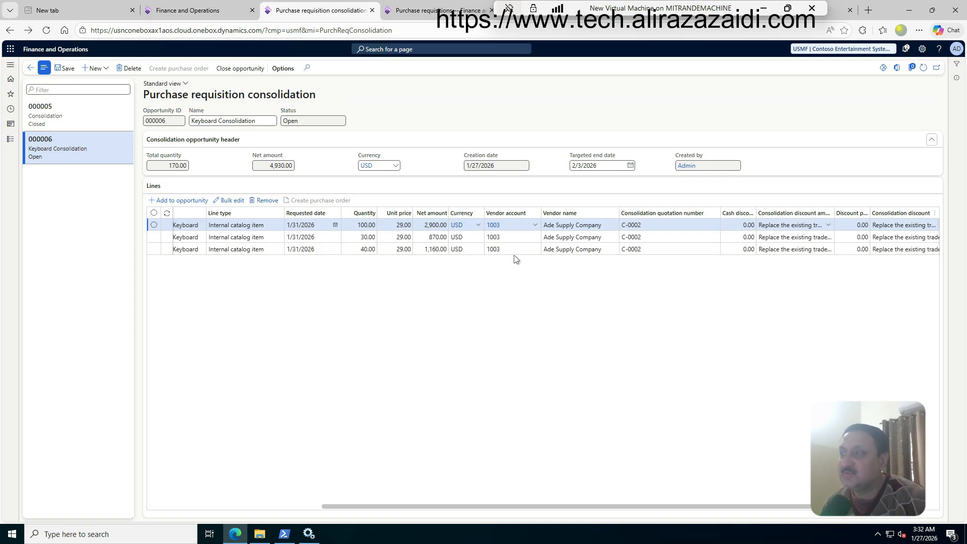
{"action": "left_click", "coordinate": [154, 213]}
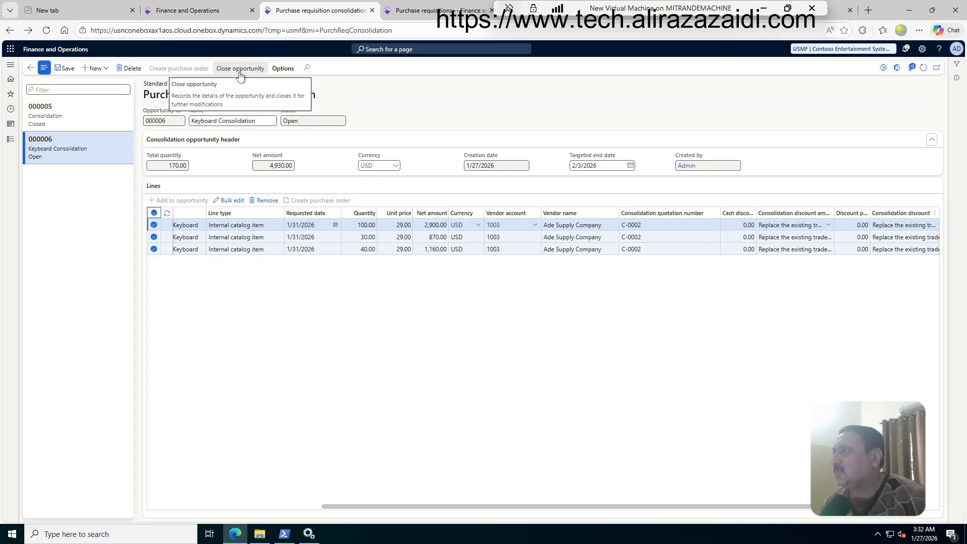
{"action": "left_click", "coordinate": [240, 69]}
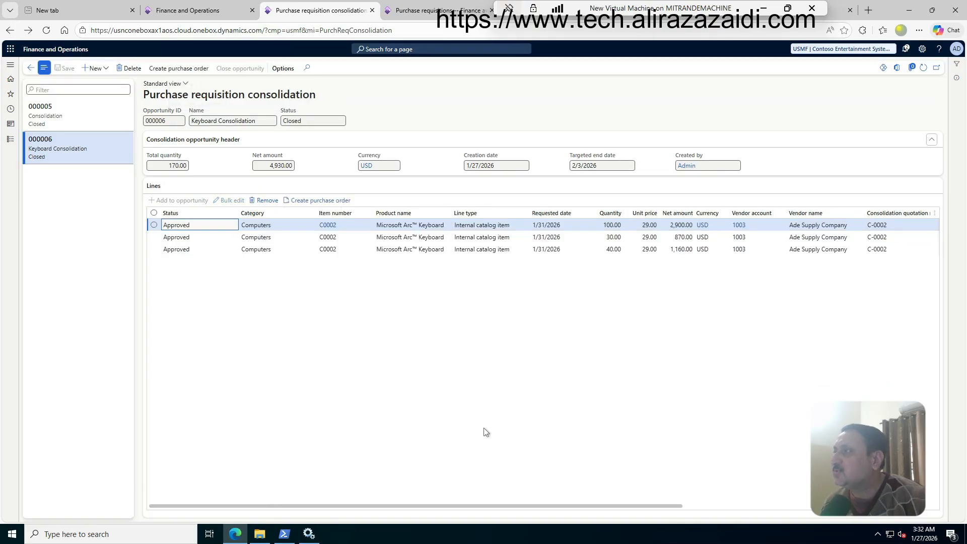
Step: Create a purchase order from the closed Keyboard Consolidation opportunity
{"action": "left_click_drag", "start_coordinate": [586, 506], "coordinate": [843, 506]}
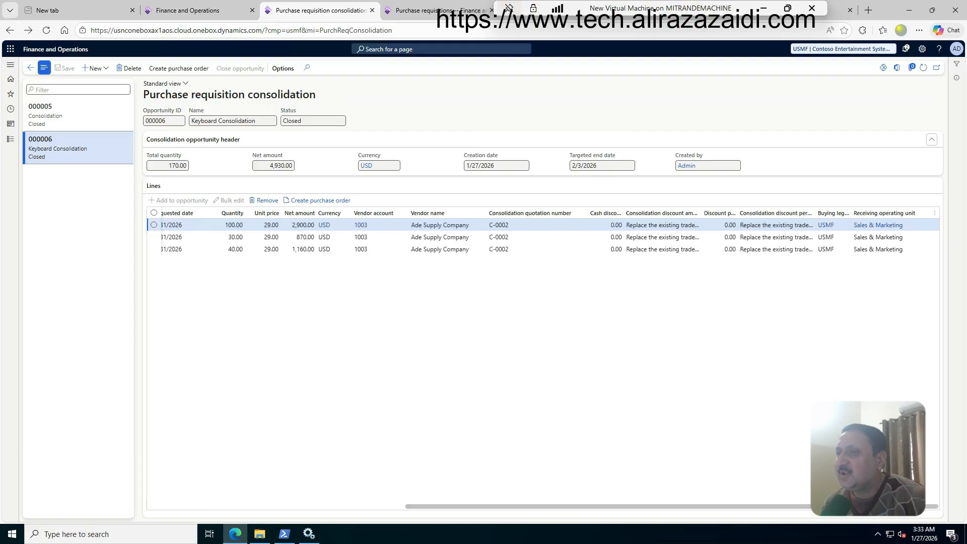
{"action": "left_click_drag", "start_coordinate": [927, 506], "coordinate": [400, 528]}
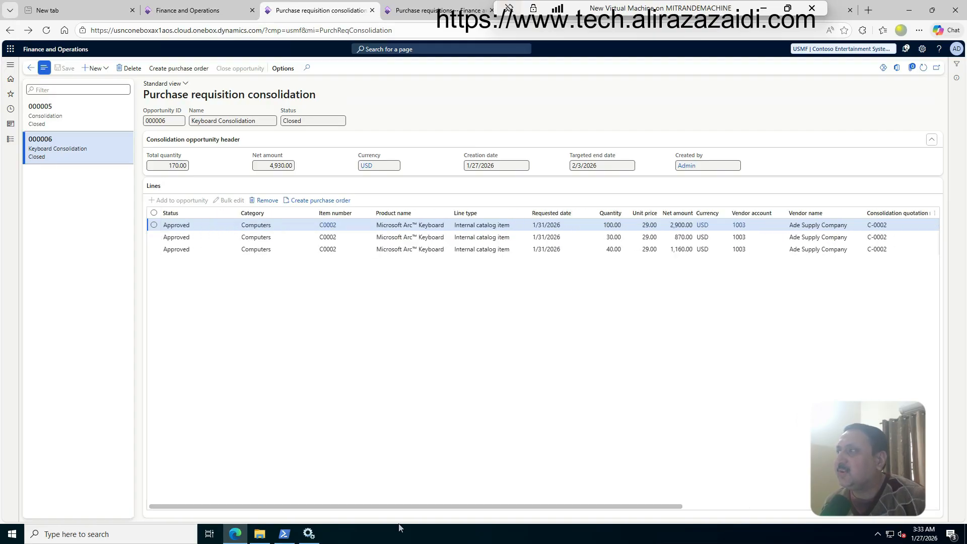
{"action": "left_click", "coordinate": [178, 70]}
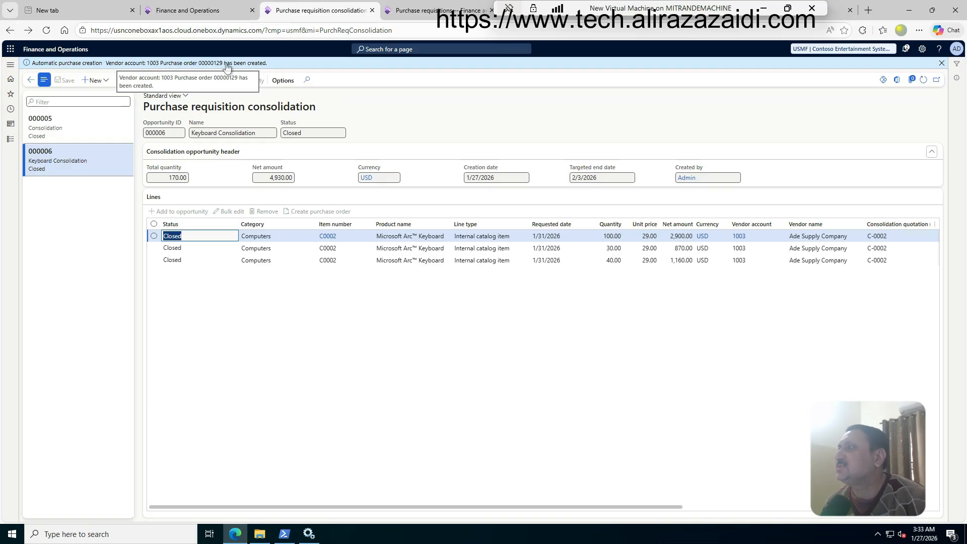
Step: Copy the new purchase order's number and open the All purchase orders page in a duplicate browser tab
{"action": "left_click_drag", "start_coordinate": [224, 67], "coordinate": [200, 67]}
{"action": "key", "text": "ctrl+c"}
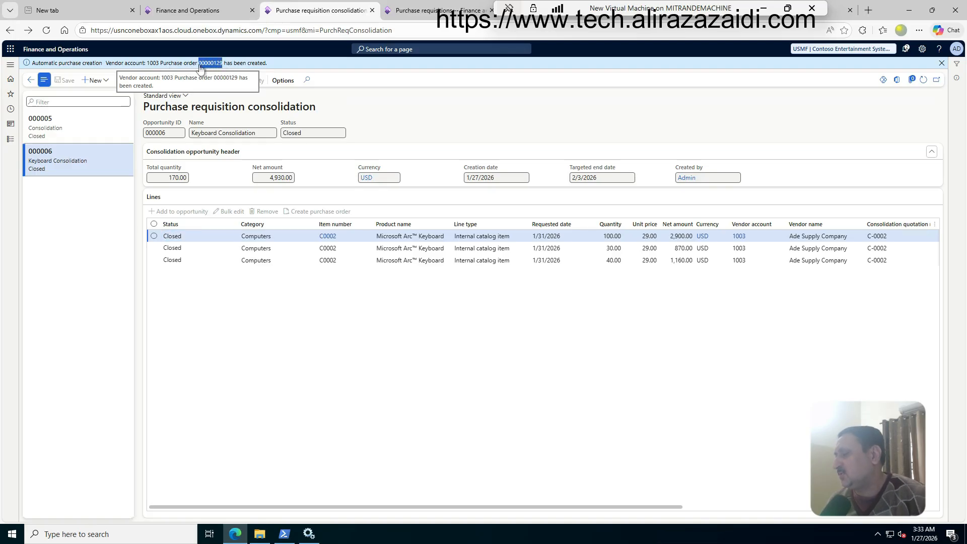
{"action": "right_click", "coordinate": [337, 14]}
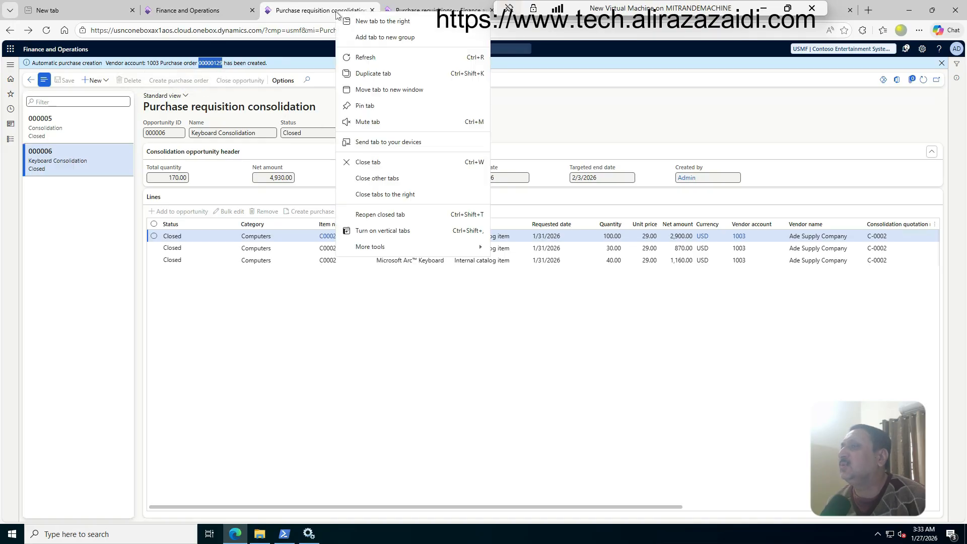
{"action": "left_click", "coordinate": [374, 76]}
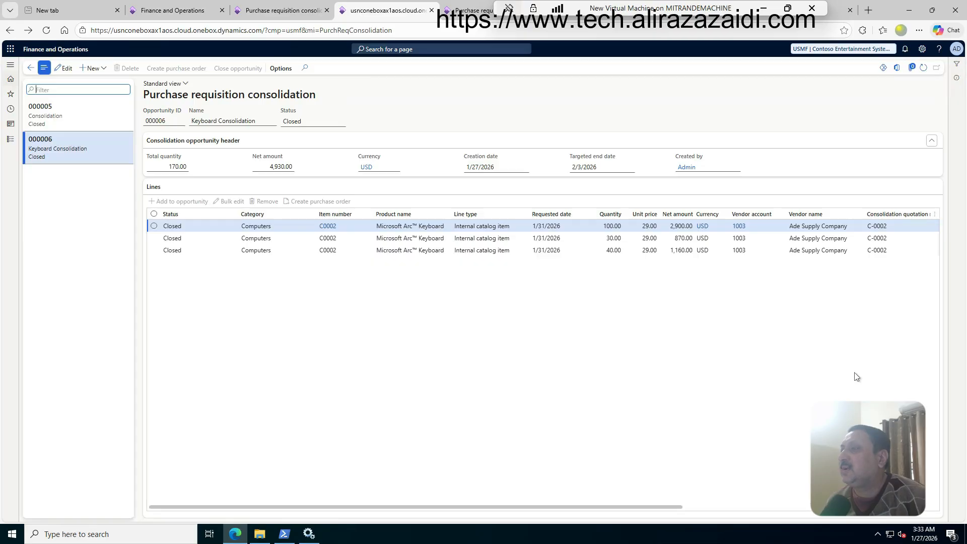
{"action": "left_click", "coordinate": [12, 143]}
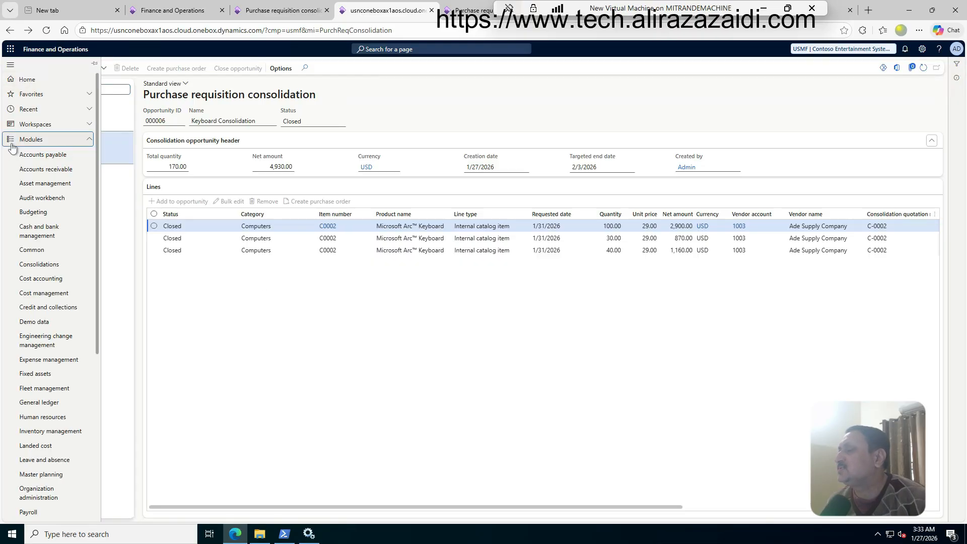
{"action": "scroll", "coordinate": [56, 273], "scroll_direction": "down", "scroll_amount": 3}
{"action": "left_click", "coordinate": [53, 270]}
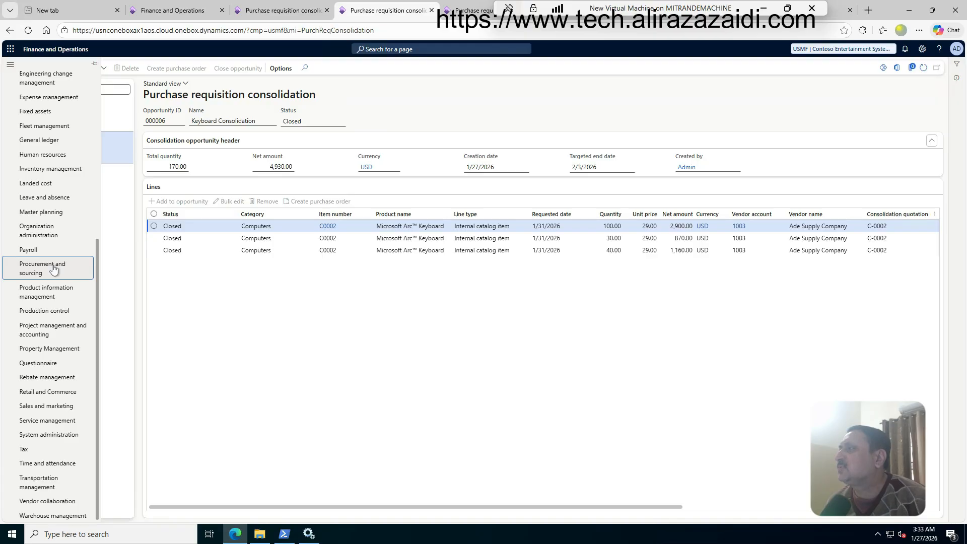
{"action": "left_click", "coordinate": [133, 102]}
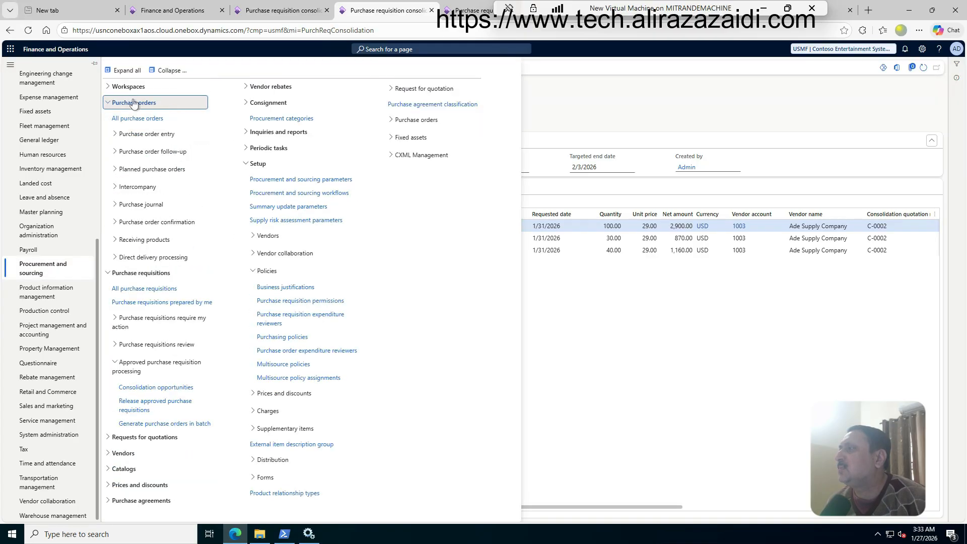
{"action": "left_click", "coordinate": [137, 118]}
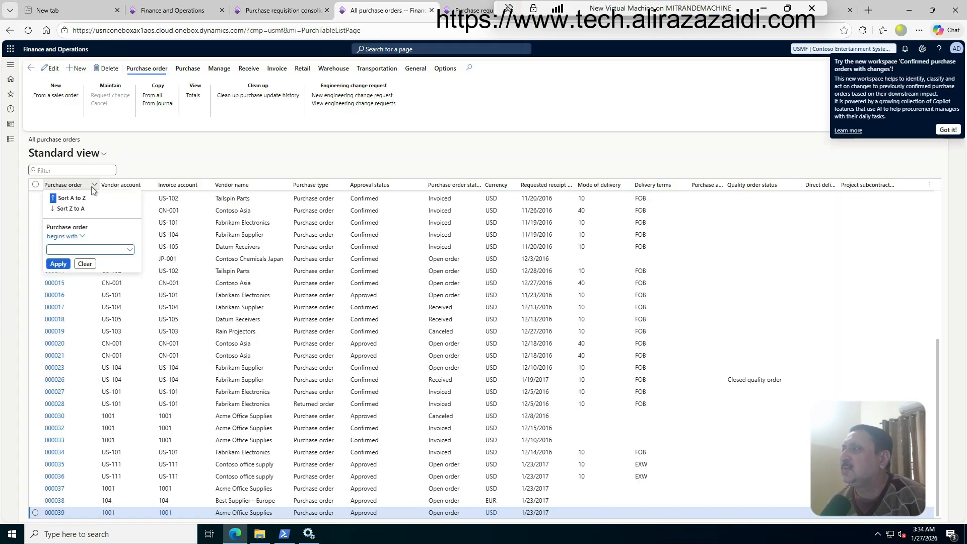
Step: Filter the purchase orders by the copied number, open the matching order and review its lines
{"action": "key", "text": "ctrl+v"}
{"action": "left_click", "coordinate": [65, 268]}
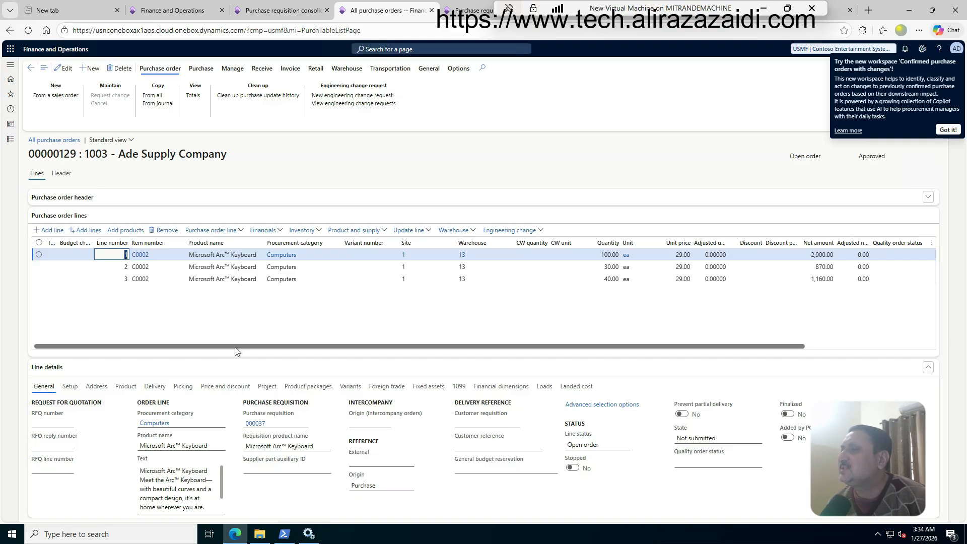
{"action": "left_click_drag", "start_coordinate": [234, 347], "coordinate": [408, 349]}
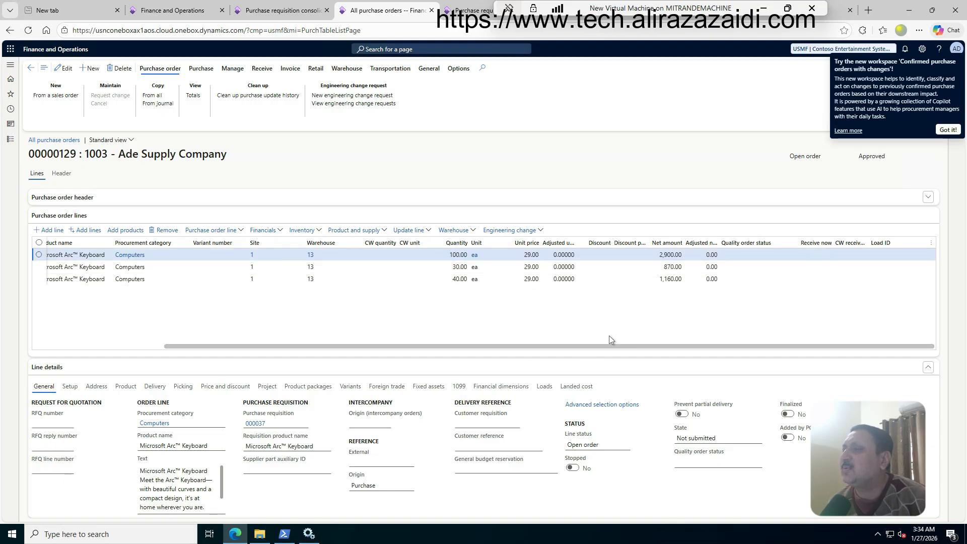
{"action": "left_click_drag", "start_coordinate": [574, 347], "coordinate": [221, 357]}
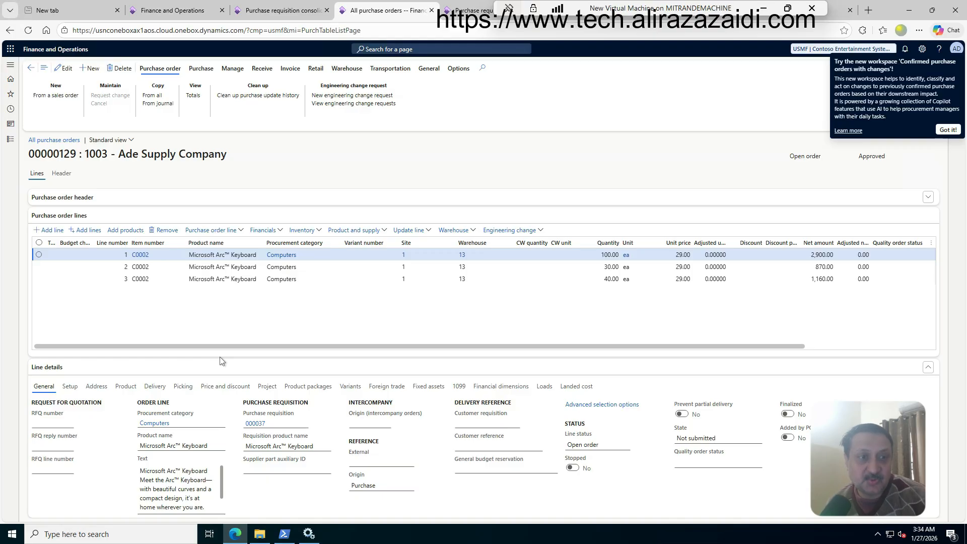